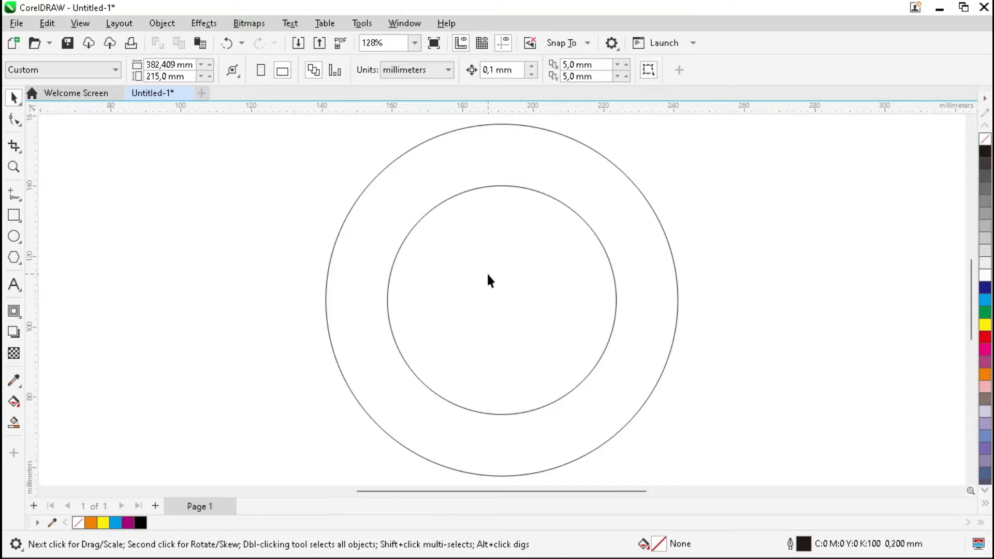
Draw a 100 mm horizontal line across the outer circle, from its left quadrant to its right quadrant.
left_click(21, 200)
left_click(111, 211)
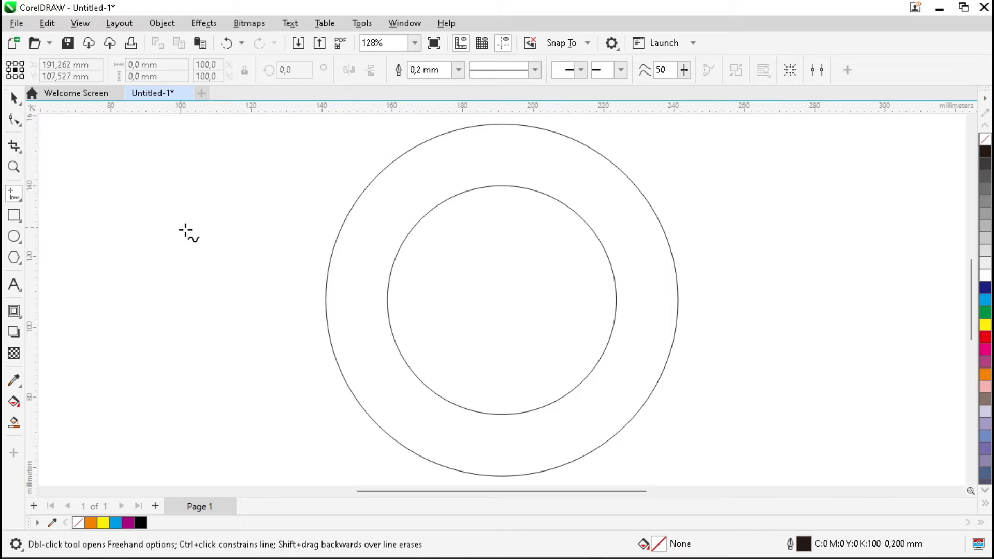
left_click(325, 300)
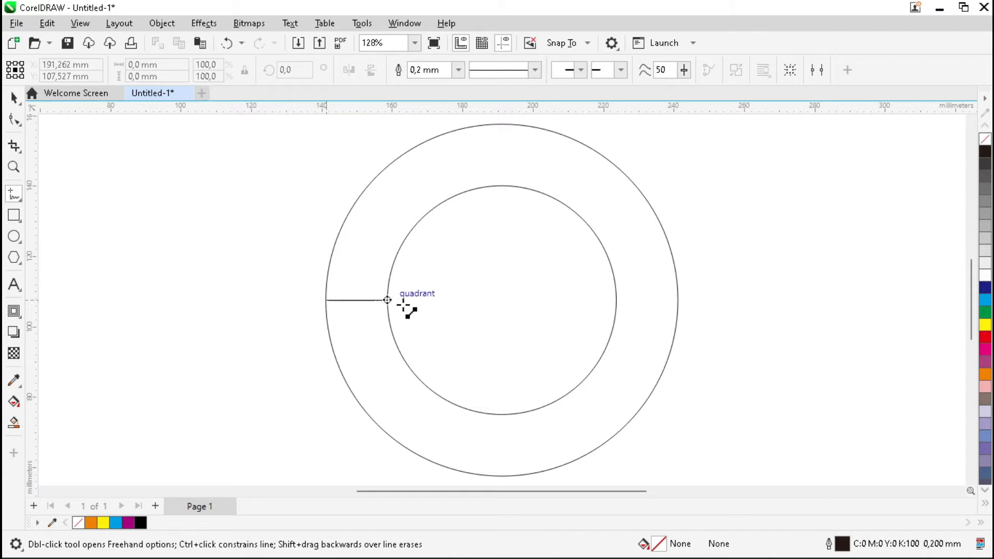
left_click(678, 300)
key("space")
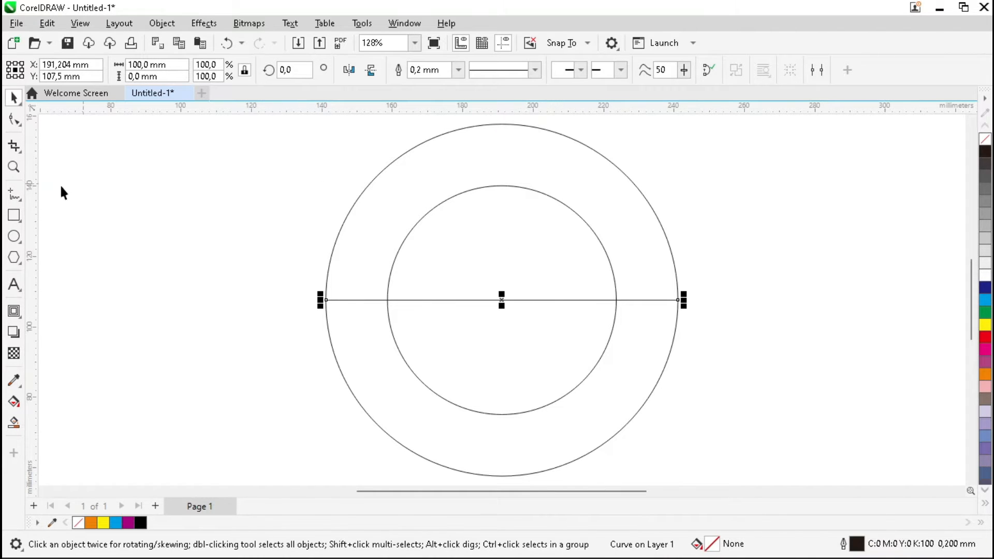
Draw a two-segment line about 56 mm wide from the outer circle's upper right edge through the inner circle's top quadrant to the outer circle's upper left edge.
left_click(14, 200)
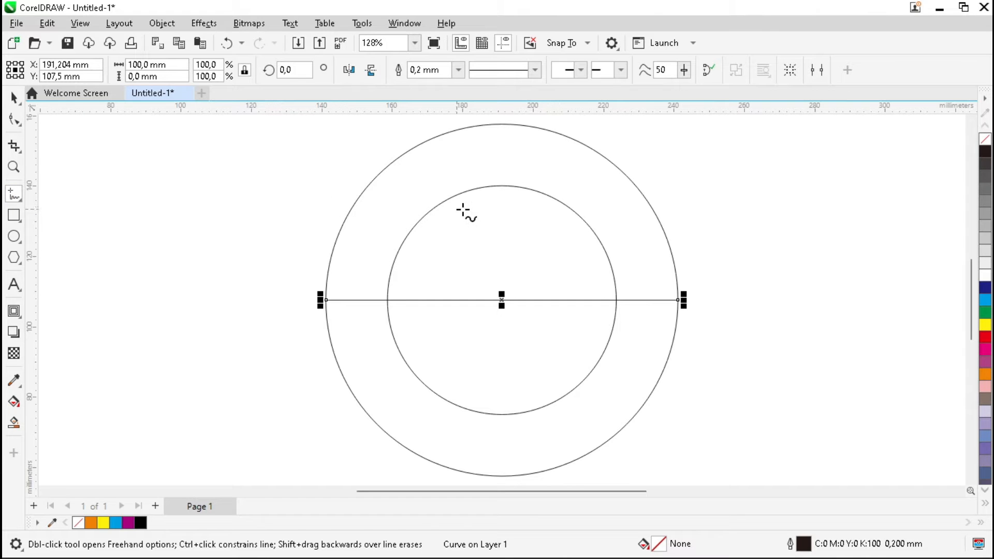
left_click(585, 145)
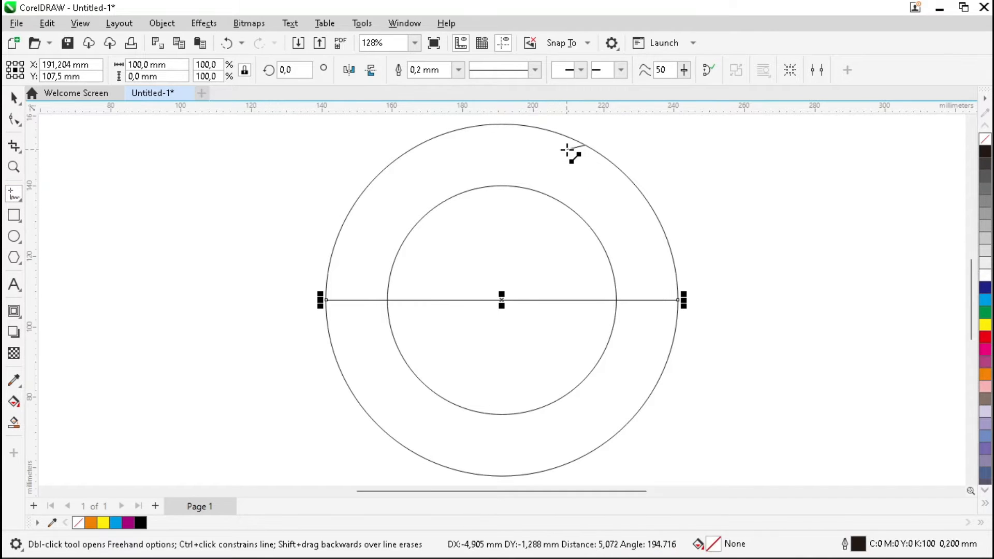
left_click(502, 185)
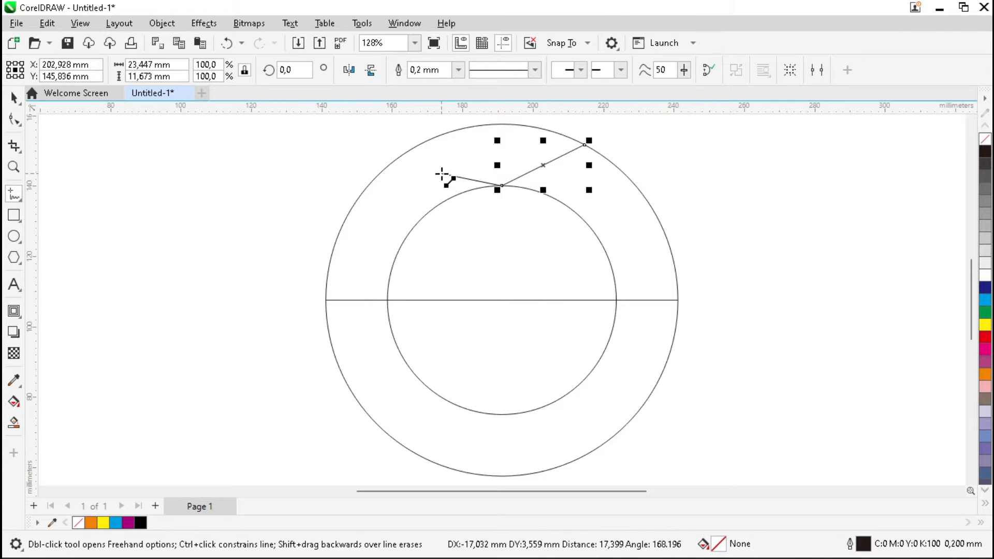
left_click(389, 165)
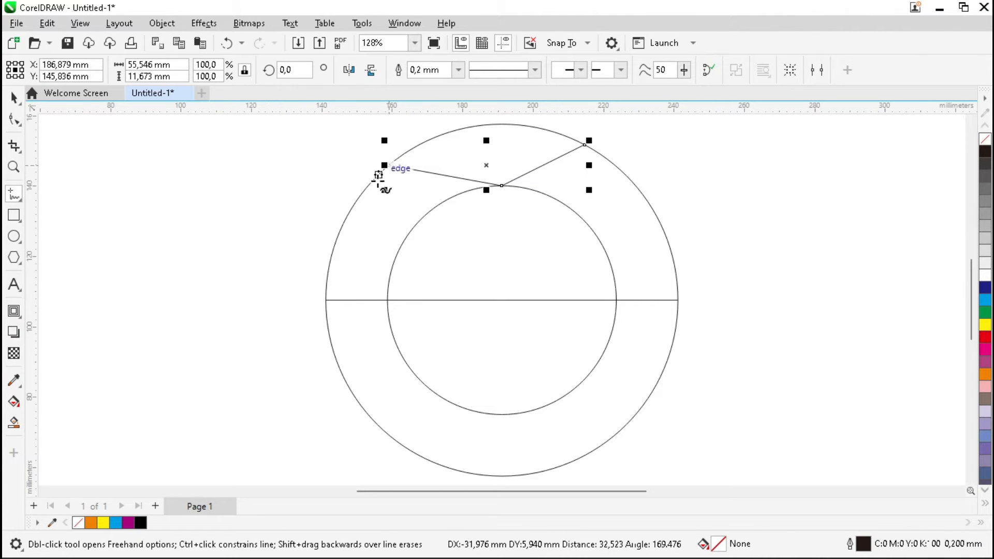
key("space")
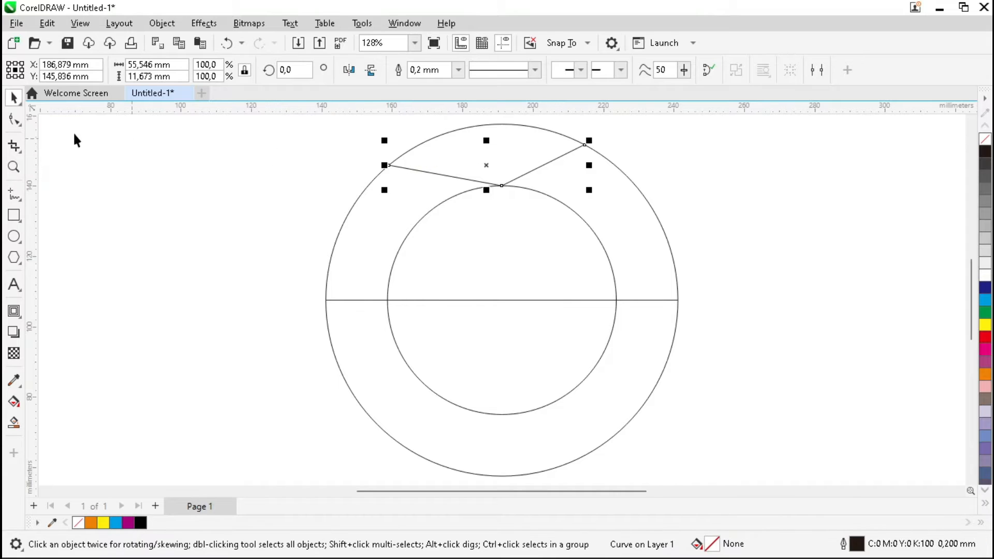
Convert the left segment of the two-segment line to a curve and bend it downward into a rounded lobe dipping into the inner circle.
left_click(13, 122)
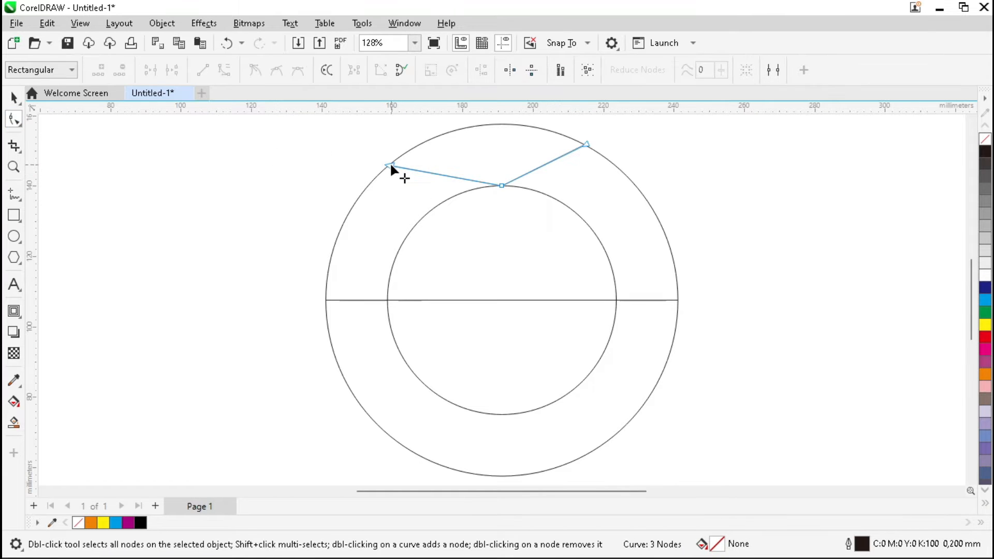
left_click(390, 163)
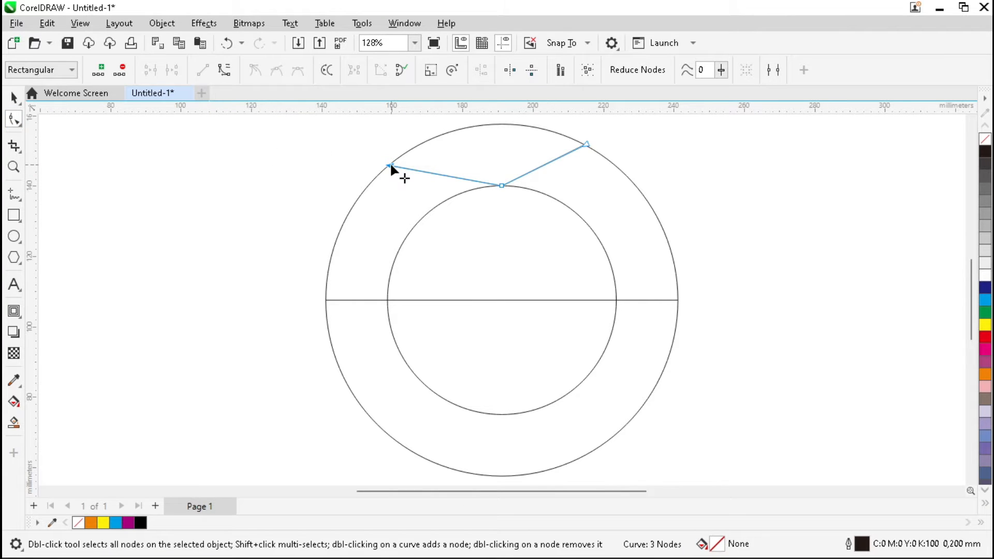
left_click(224, 72)
left_click_drag(423, 172, 346, 220)
left_click_drag(465, 177, 483, 252)
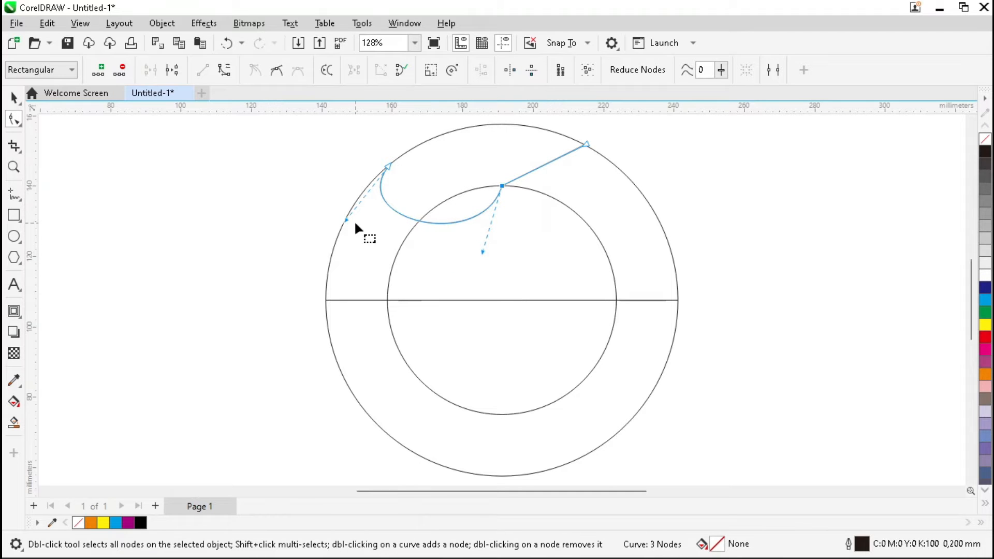
left_click_drag(347, 218, 335, 212)
Convert the right segment to a curve arching up and left of the inner circle's top, and slightly flatten the left lobe.
left_click(502, 186)
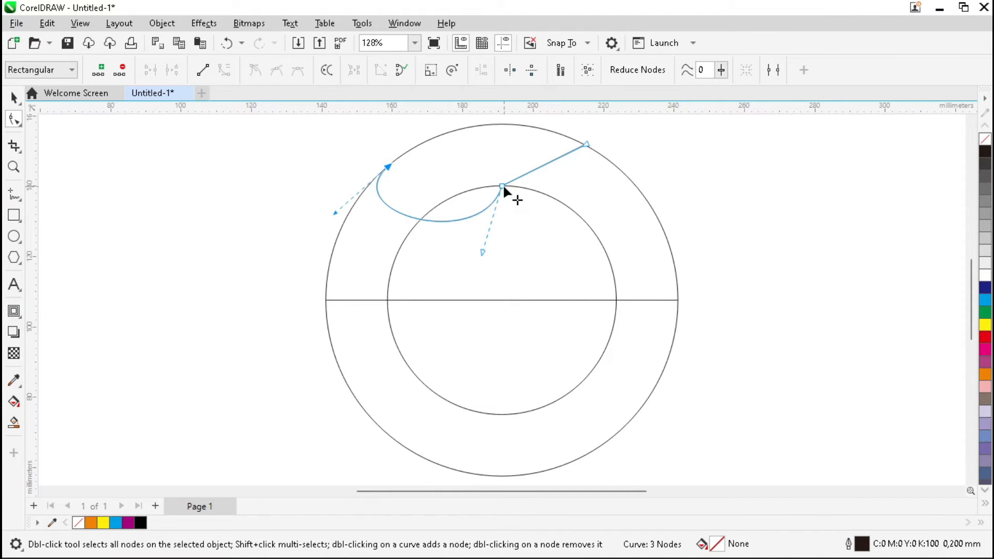
left_click(224, 71)
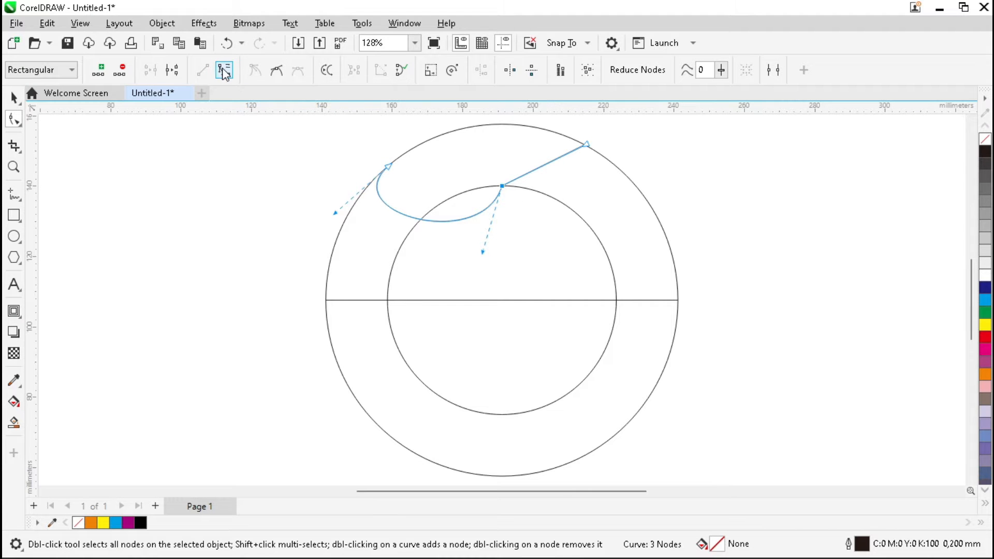
left_click_drag(529, 172, 461, 160)
left_click_drag(557, 158, 515, 139)
left_click_drag(460, 160, 454, 167)
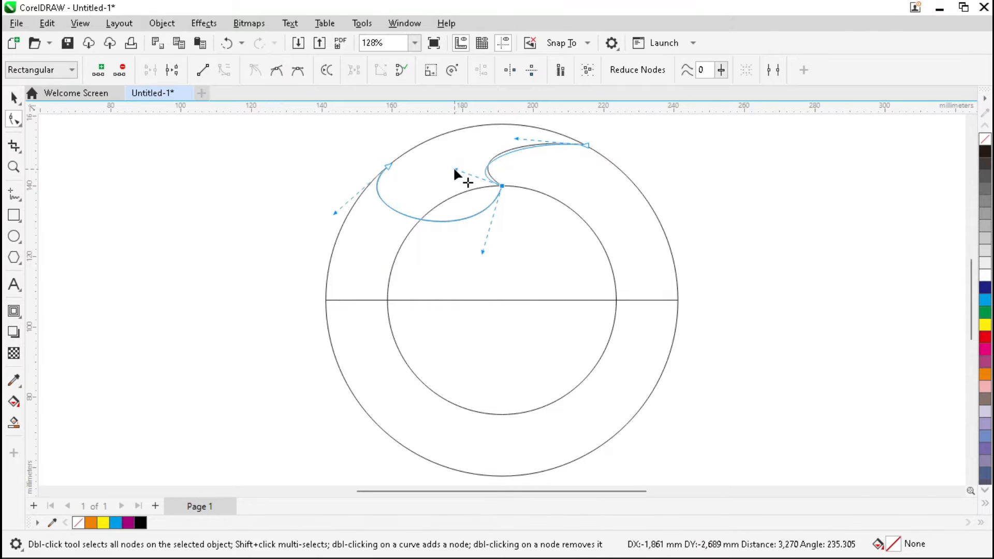
left_click_drag(515, 138, 504, 131)
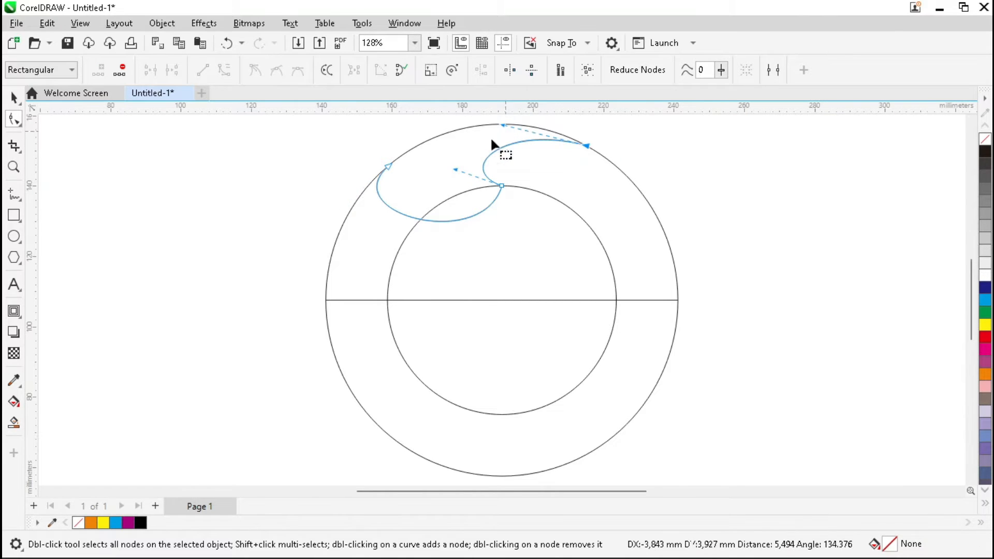
left_click_drag(454, 170, 452, 162)
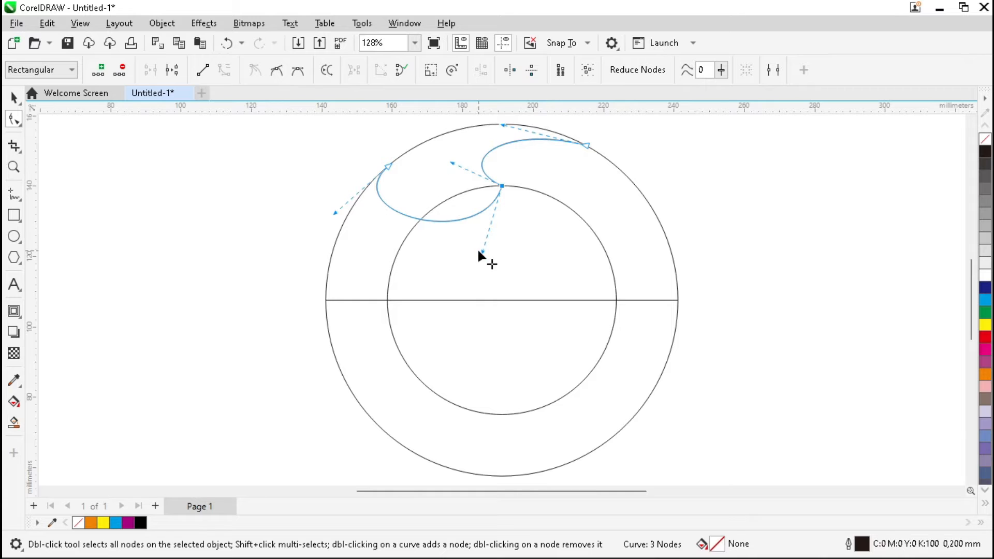
left_click_drag(480, 251, 468, 244)
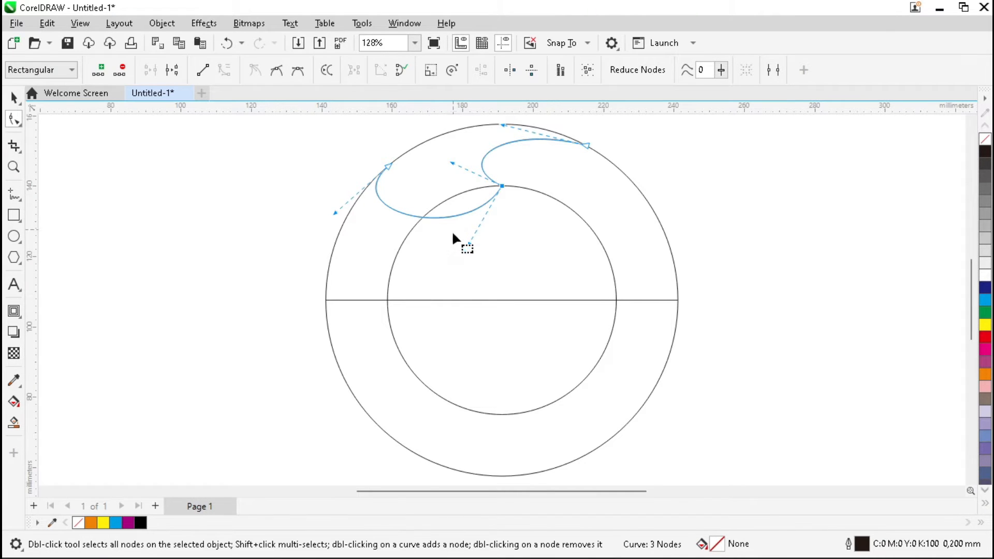
left_click(546, 278)
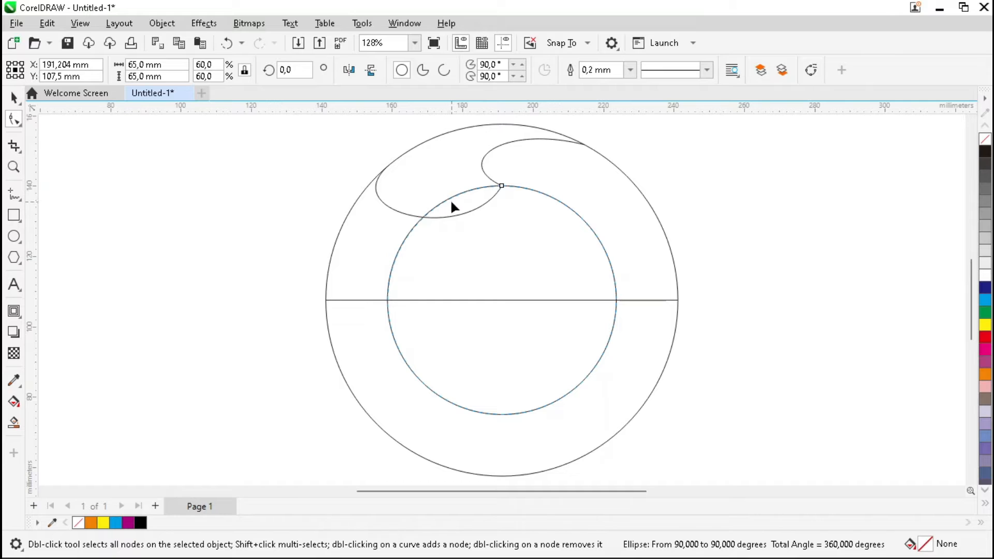
Draw an open four-segment polyline about 48 by 25 mm, starting on the inner circle's upper right edge with both ends on the horizontal line.
left_click(19, 199)
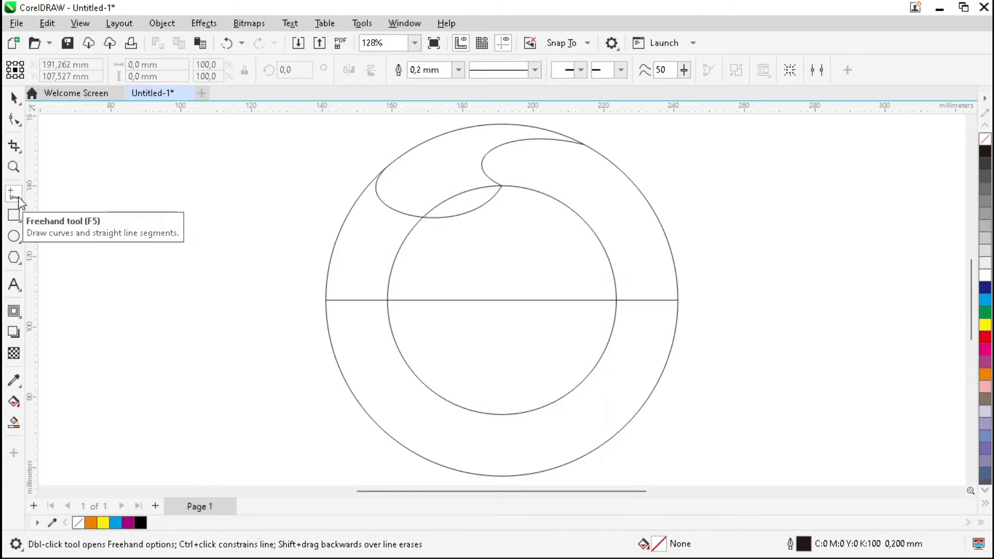
left_click(576, 214)
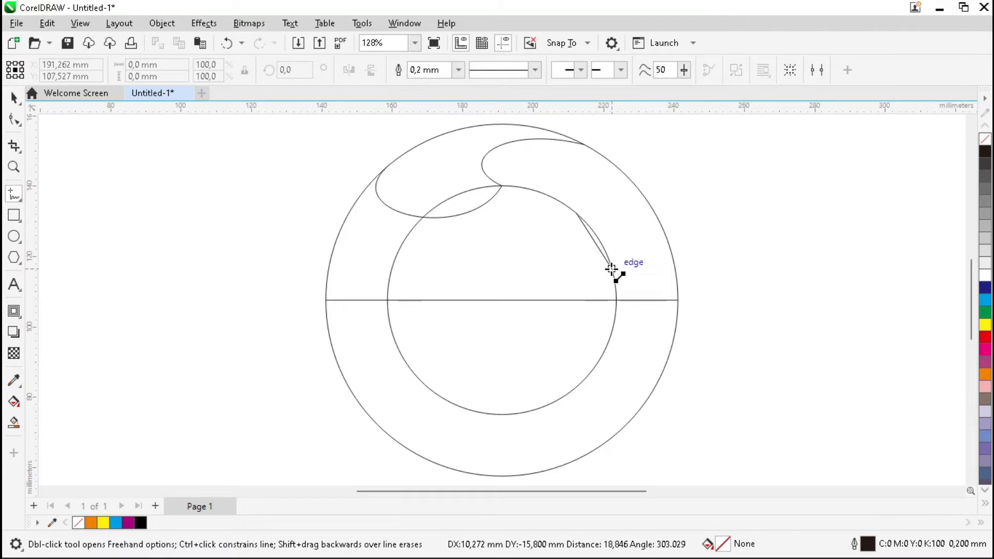
left_click(611, 270)
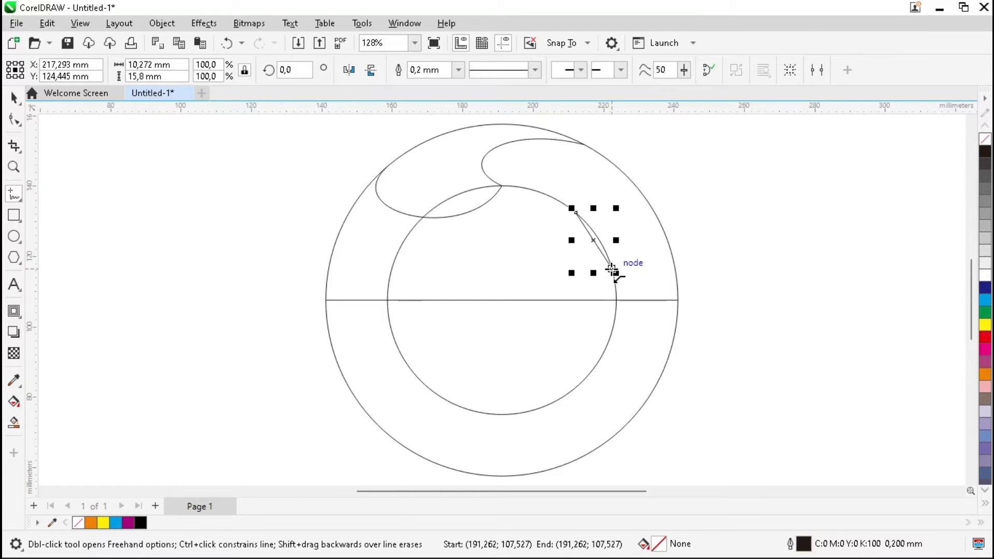
left_click(532, 300)
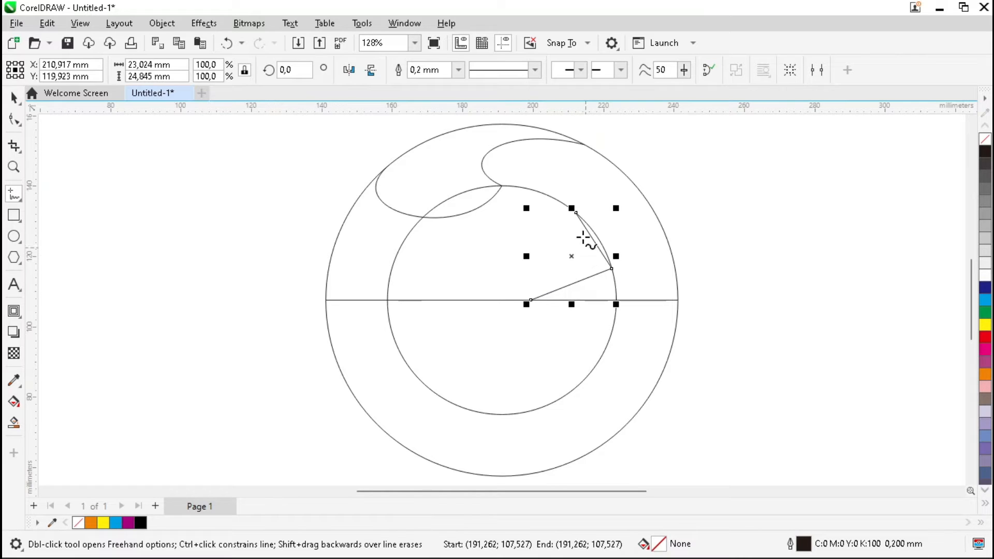
left_click(574, 211)
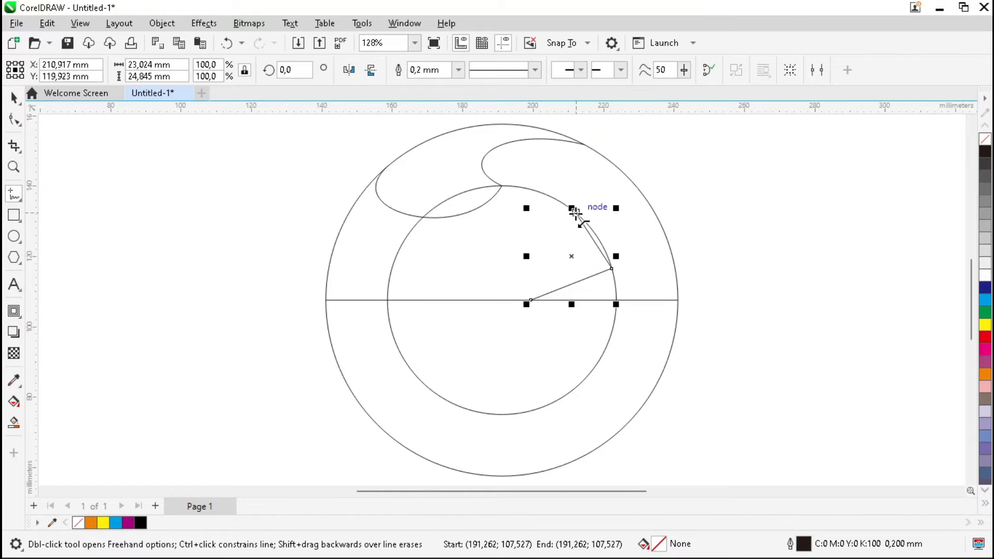
left_click(547, 259)
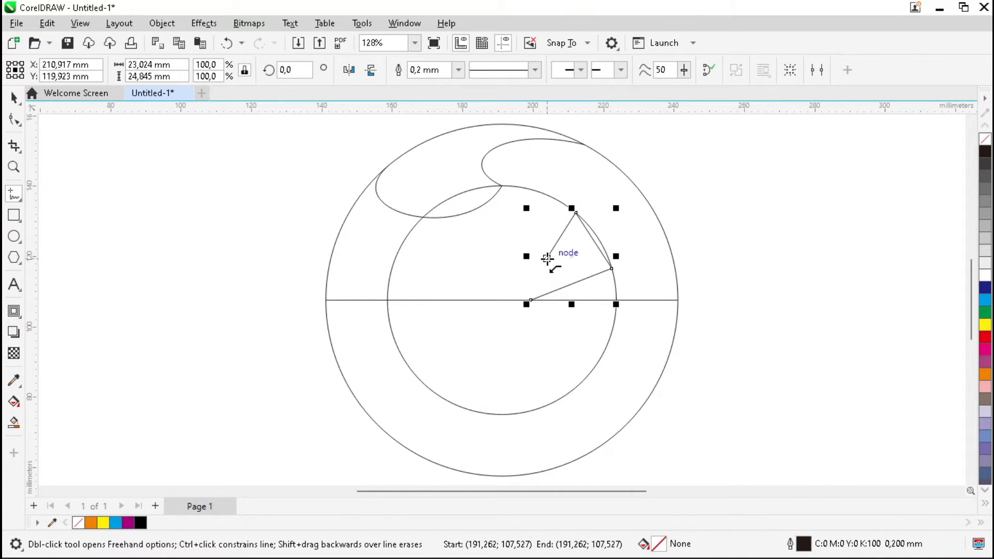
left_click(547, 258)
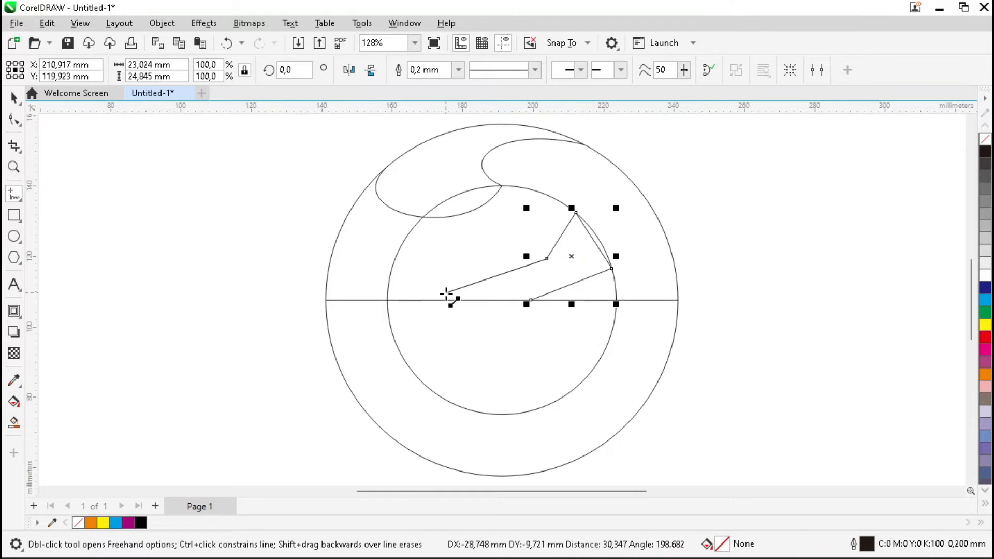
left_click(444, 296)
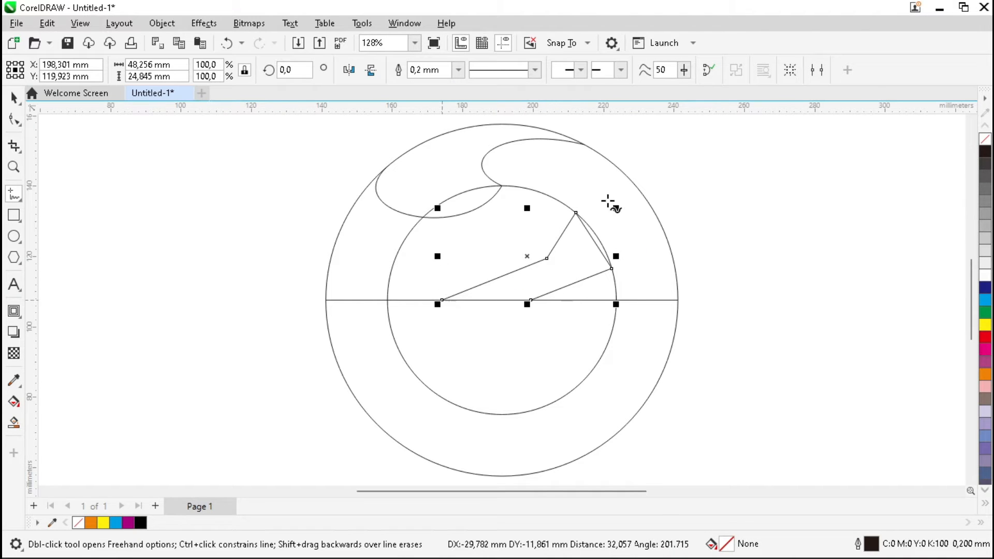
Move the polyline's top node up along the inner circle and bulge the segment on its right outward as a curve between the two circles.
left_click(13, 119)
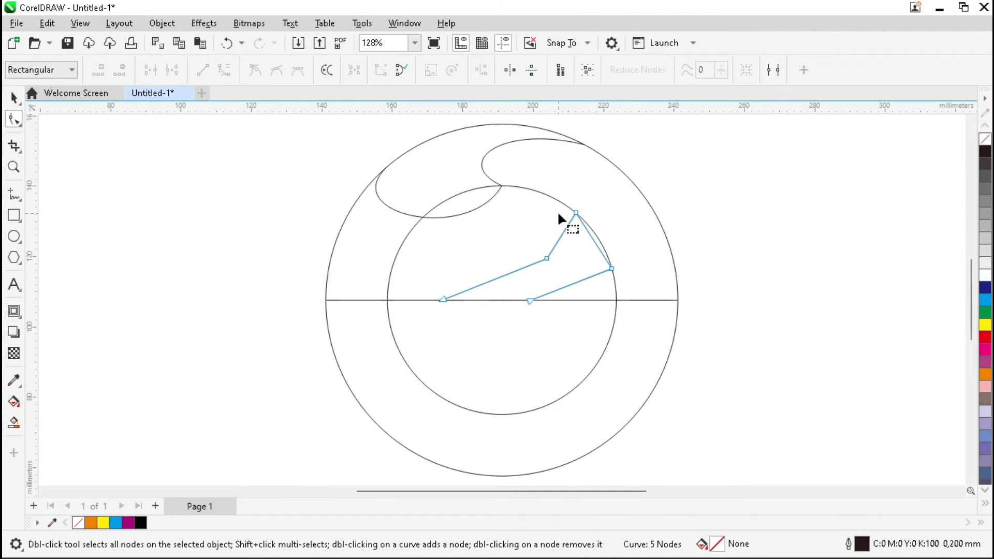
left_click_drag(571, 211, 558, 201)
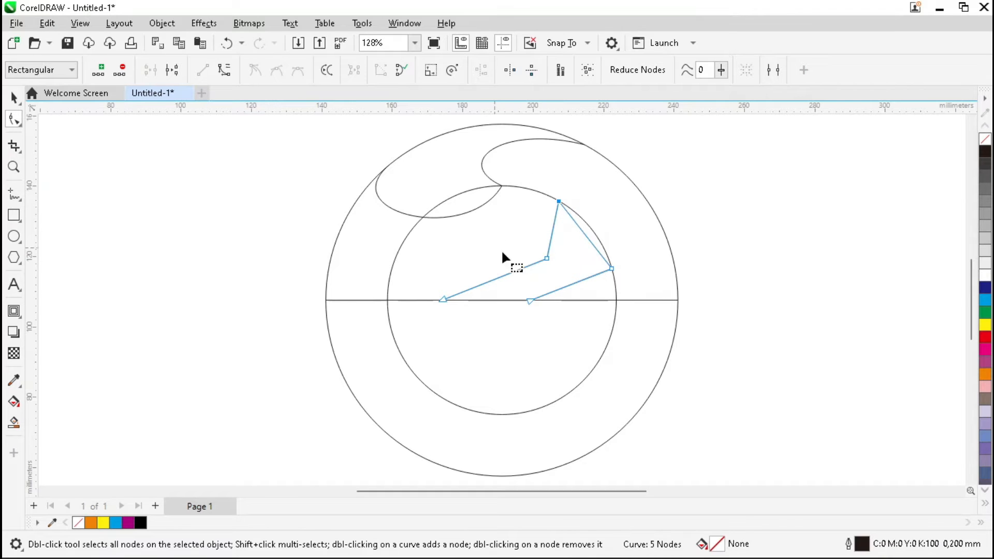
left_click(225, 70)
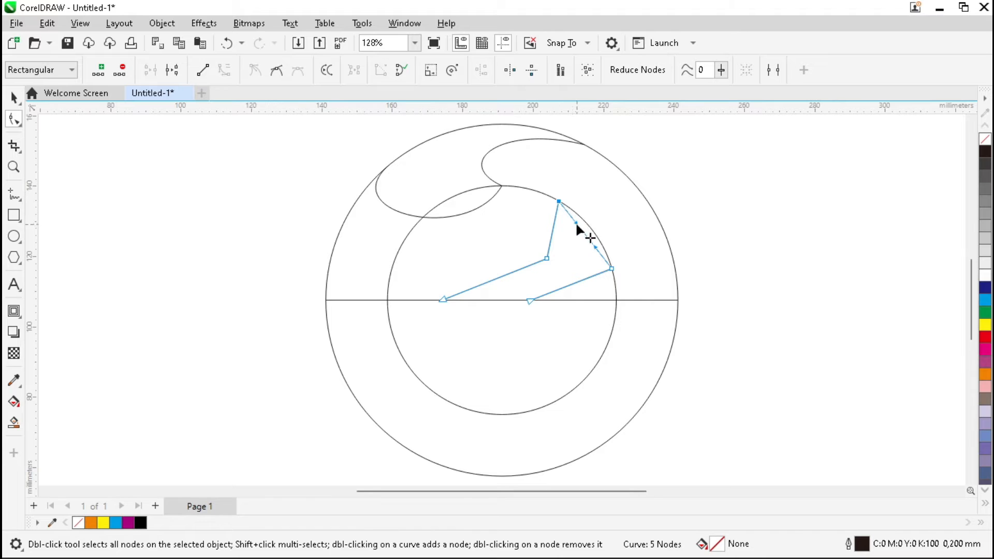
left_click_drag(574, 223, 625, 199)
left_click(595, 244)
left_click_drag(595, 244, 656, 251)
left_click_drag(624, 199, 636, 187)
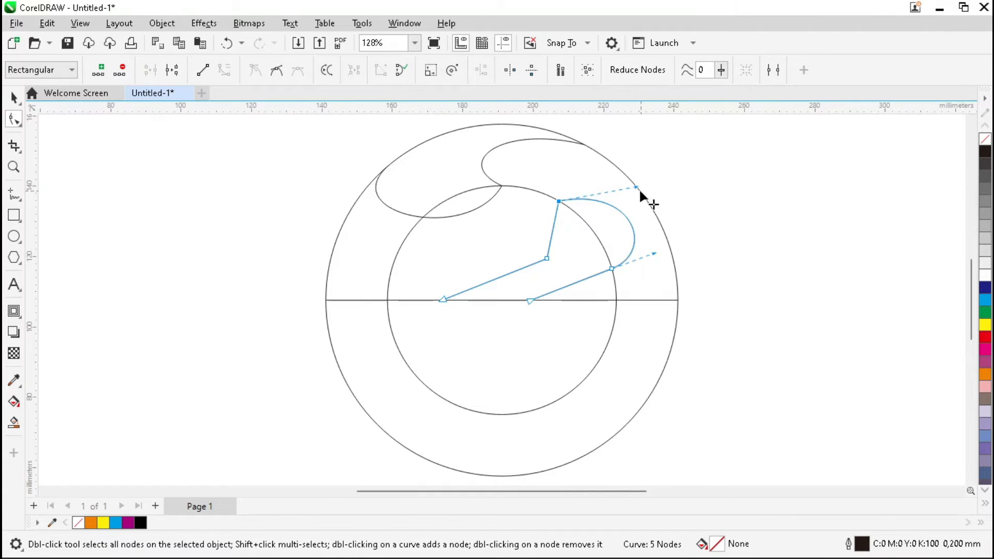
Convert the short segment below the polyline's top node to a curve and bow it to the right.
left_click(547, 259)
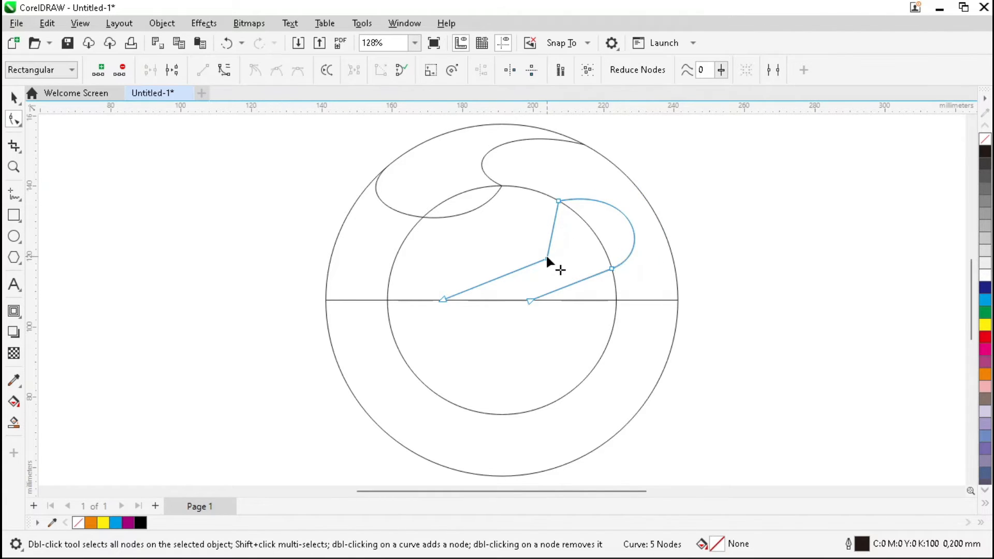
left_click(224, 71)
left_click_drag(555, 218, 569, 253)
Convert the long left segment ending on the horizontal line to an upward-bowed curve and fine-tune the handle at its upper node.
left_click(443, 298)
left_click(224, 70)
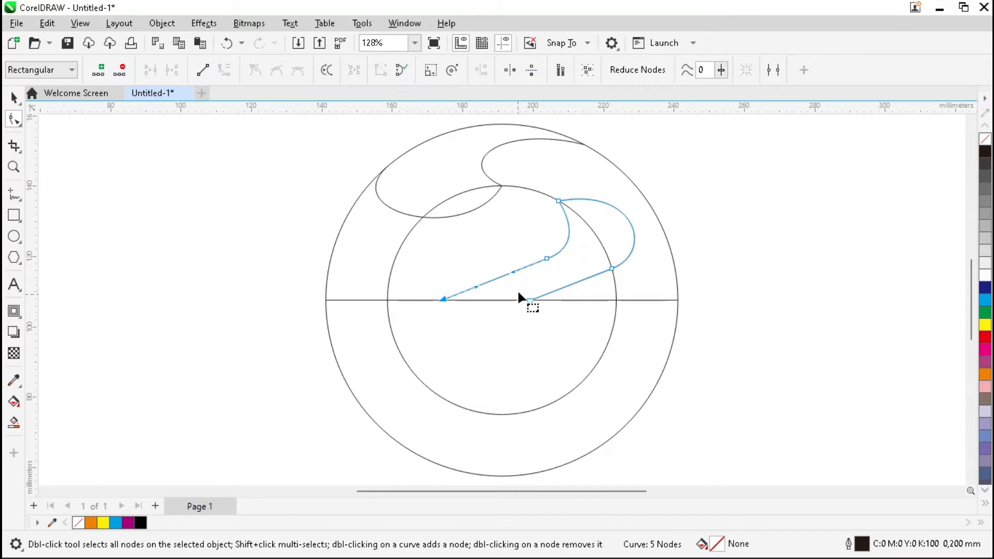
left_click_drag(512, 271, 442, 271)
left_click(547, 258)
left_click_drag(568, 257, 567, 256)
Convert the lower right segment to a curve, bending it steeply onto the horizontal line with its end node shifted slightly left.
left_click(530, 299)
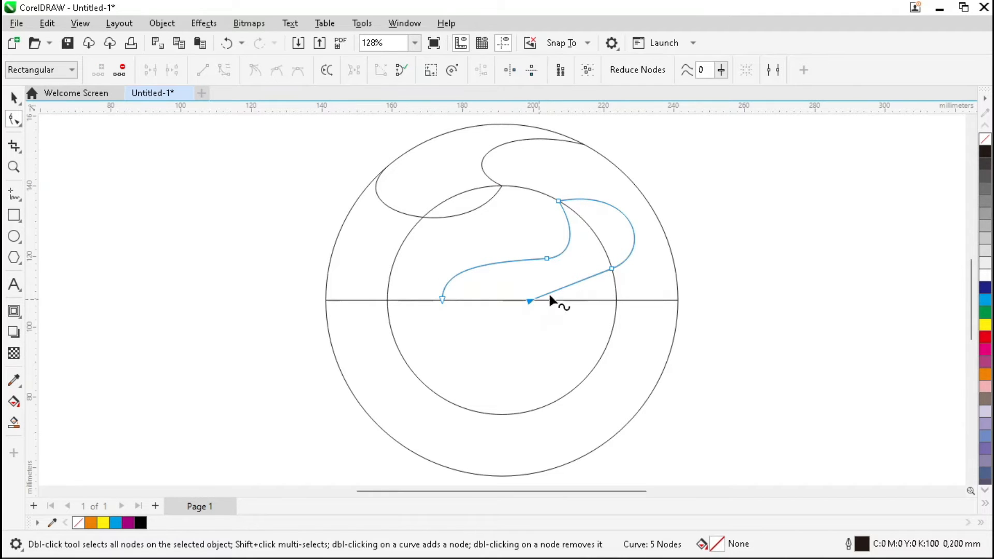
left_click(612, 268)
left_click(224, 69)
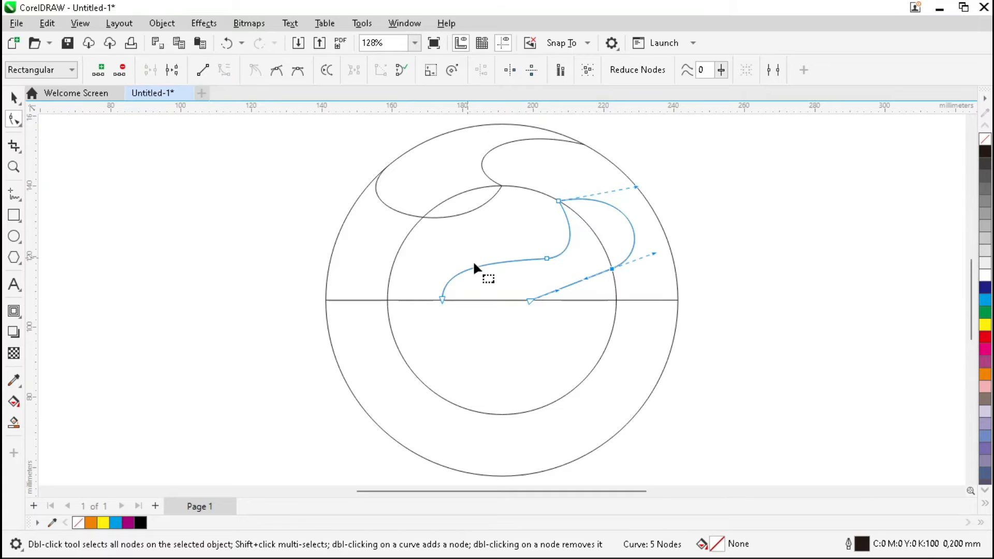
left_click_drag(556, 292, 514, 296)
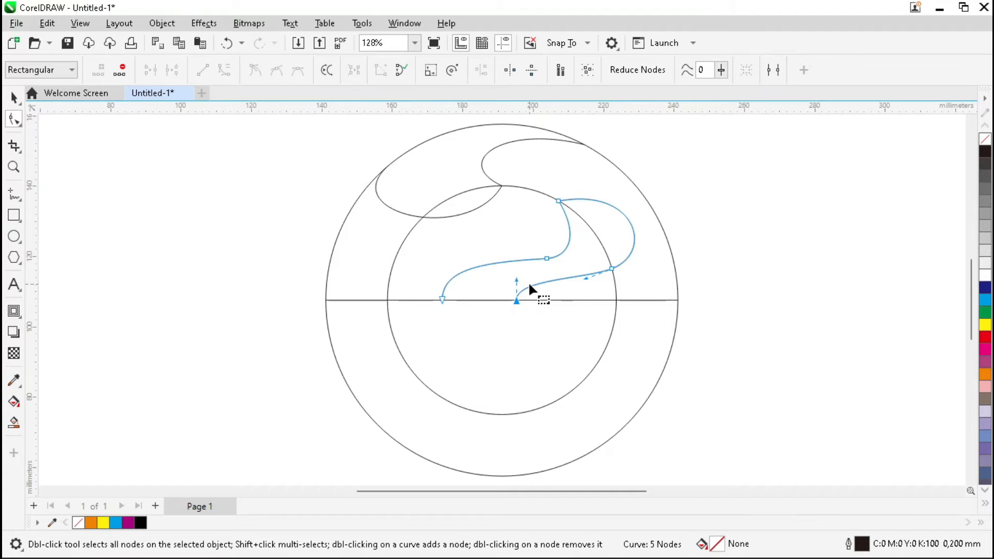
Delete the inner construction circle, leaving the outer circle, horizontal line and curved shapes.
left_click(547, 259)
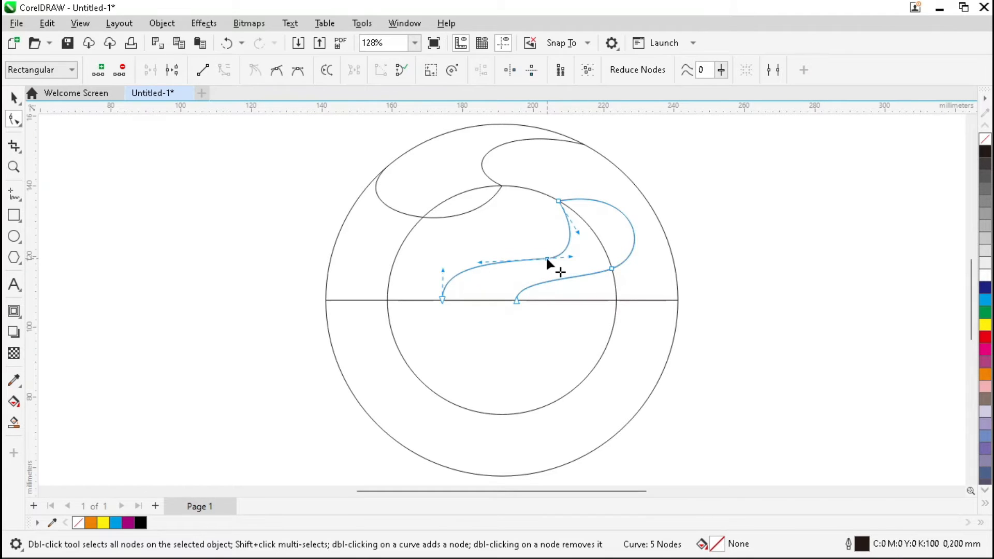
key("space")
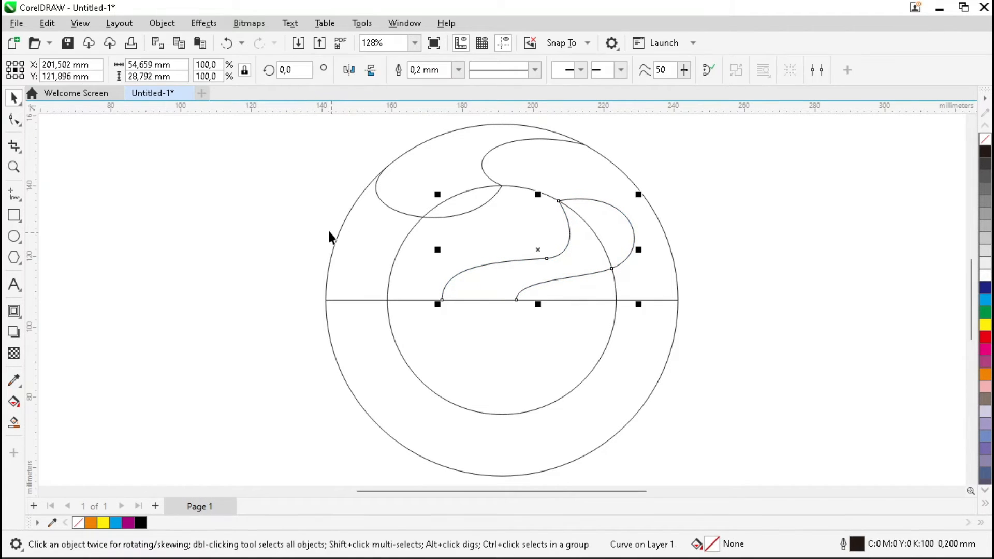
left_click(666, 265)
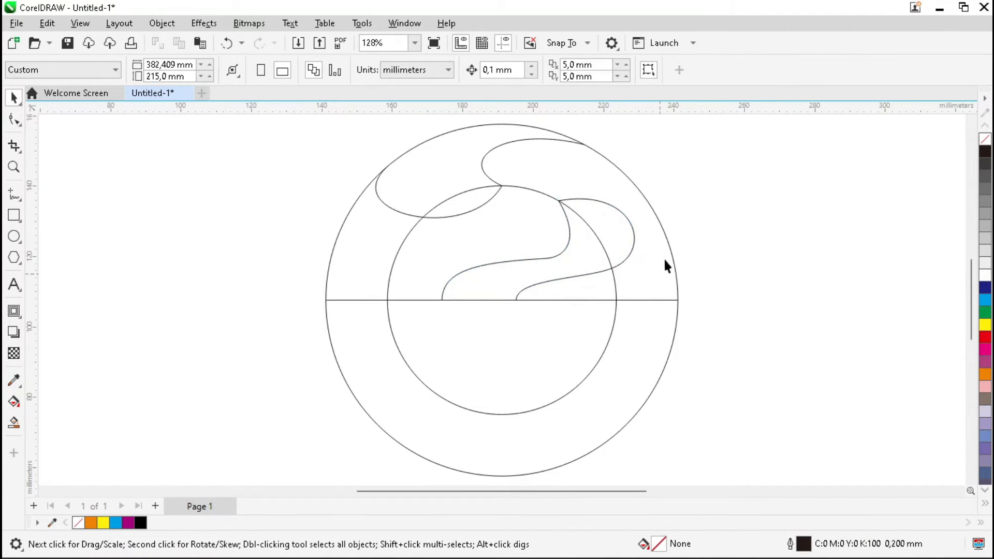
left_click(423, 304)
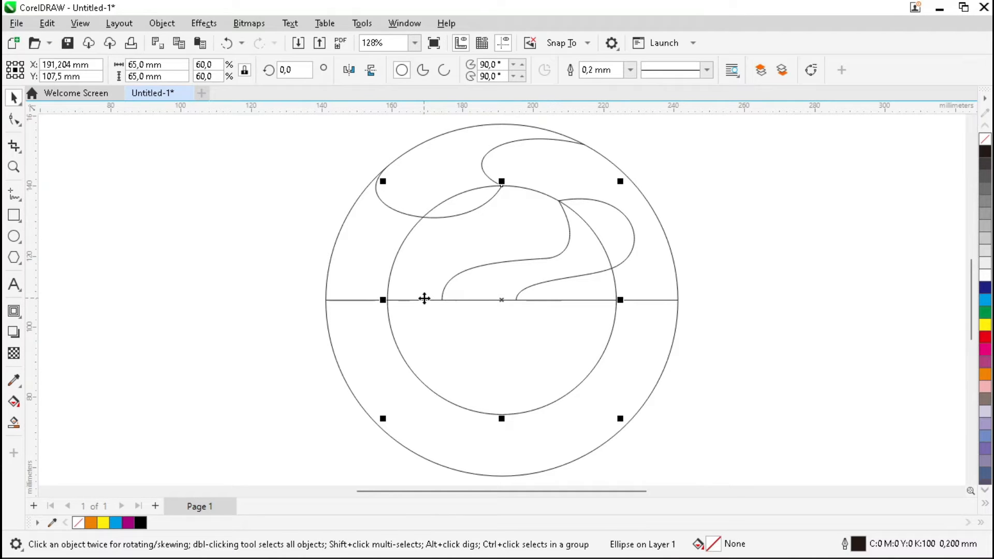
left_click(280, 248)
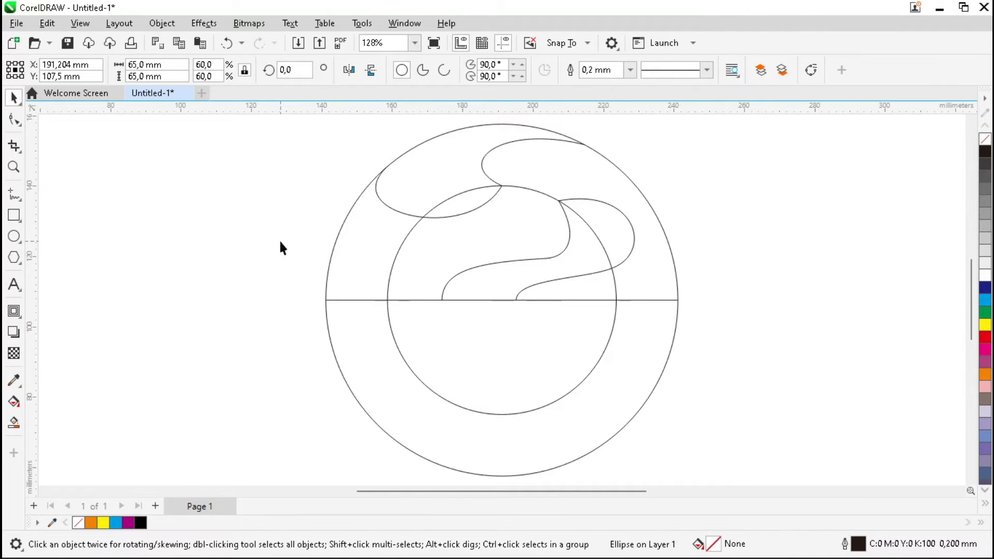
left_click(399, 245)
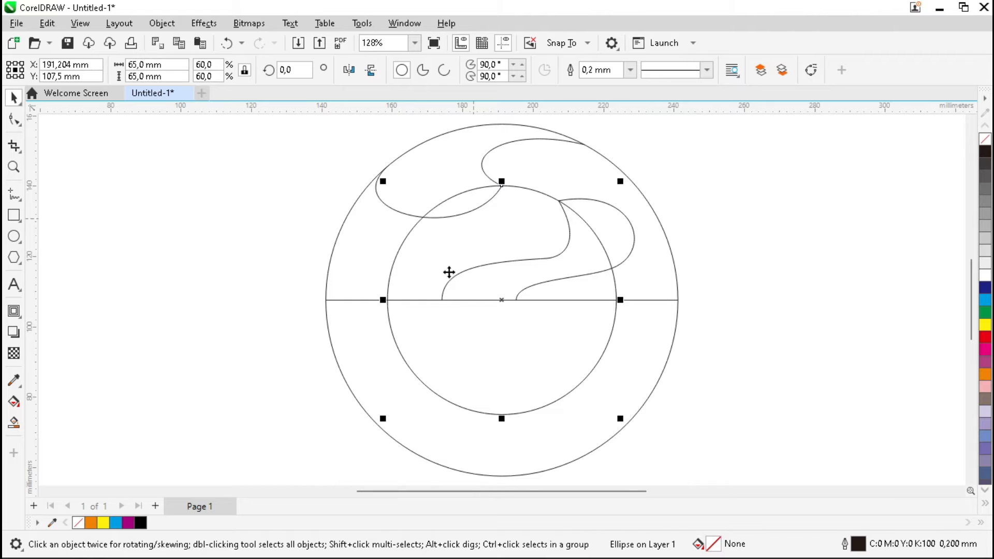
key("Delete")
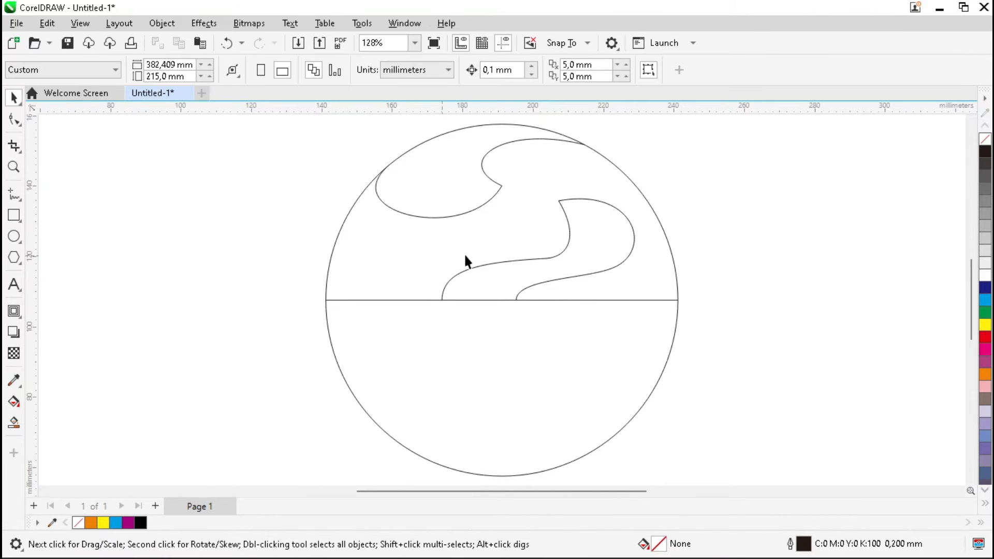
Smart-fill the upper teardrop region and the closed half-wave region with blue-grey and no outline.
left_click(14, 422)
left_click(451, 183)
left_click(502, 284)
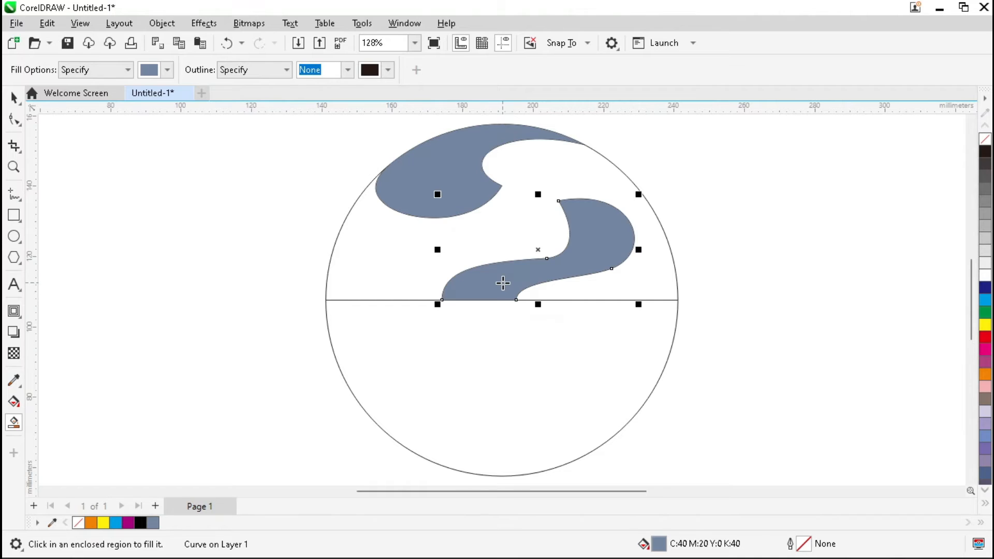
Create a vertically mirrored copy of both filled shapes below the horizontal line.
key("space")
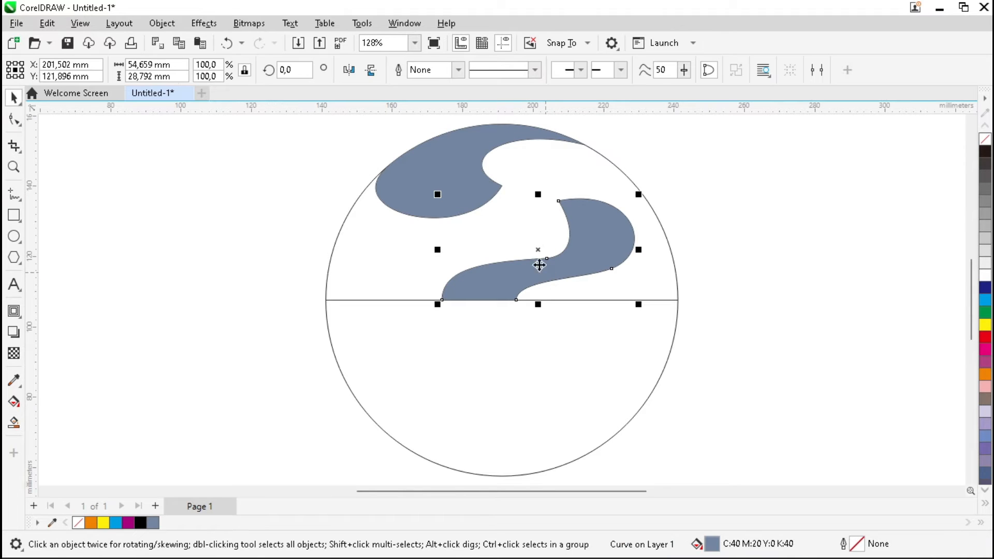
left_click(447, 178, "shift")
left_click_drag(508, 120, 512, 360)
scroll(342, 176, "down", 2)
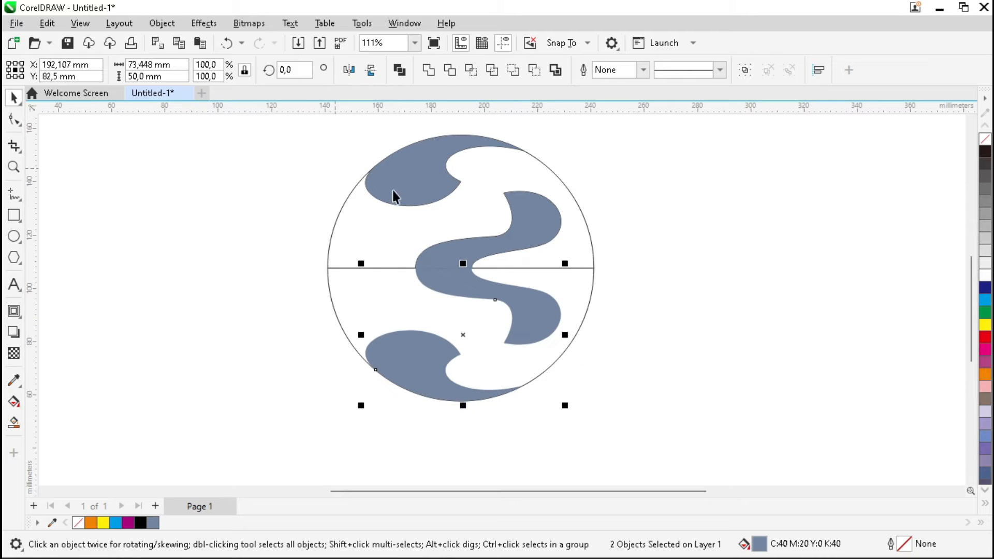
left_click(696, 199)
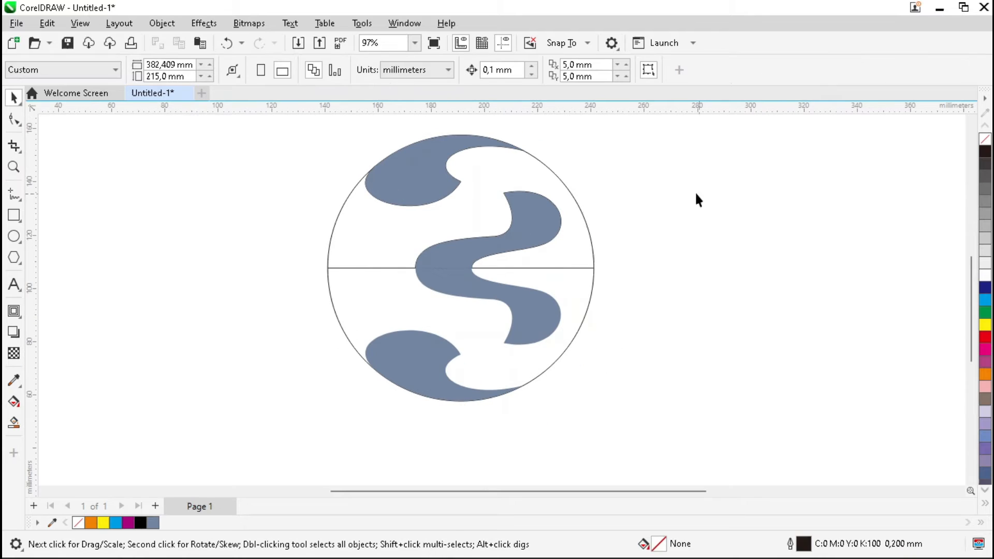
Delete the horizontal line crossing the circle.
left_click(463, 249)
left_click(385, 268)
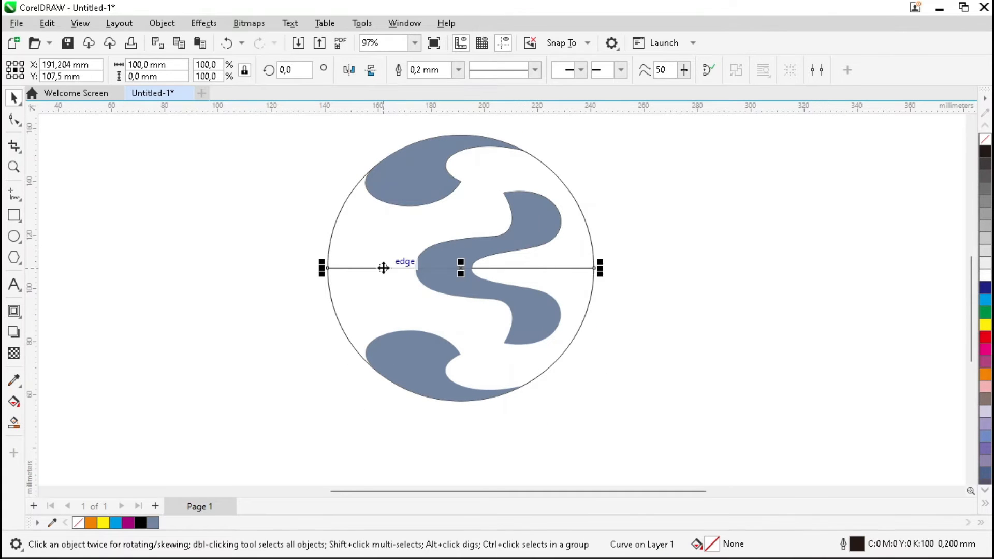
key("Delete")
Enlarge the outer circle about its centre to about 125 mm in diameter.
scroll(356, 267, "down", 1)
left_click(410, 246)
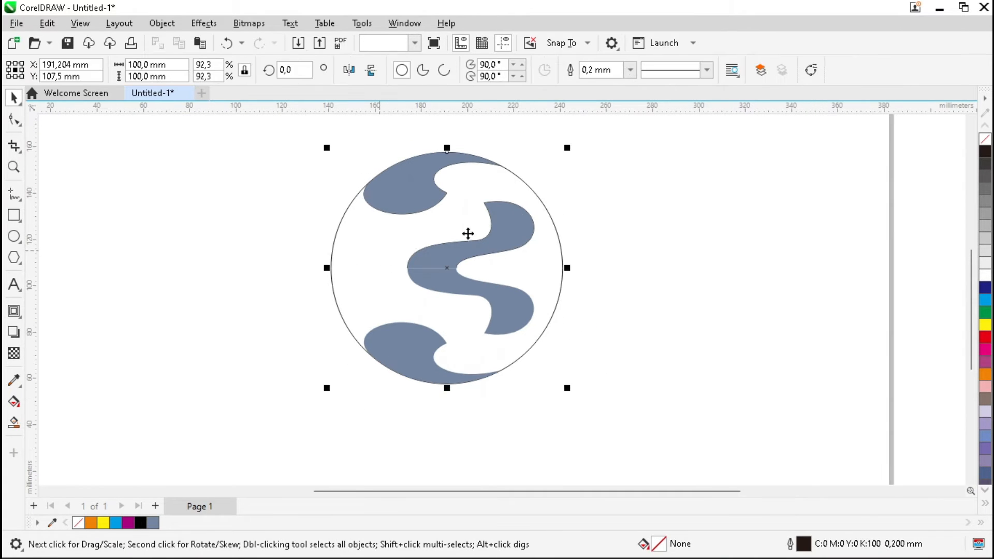
scroll(428, 283, "down", 1)
scroll(535, 156, "up", 1)
left_click_drag(553, 165, 571, 146)
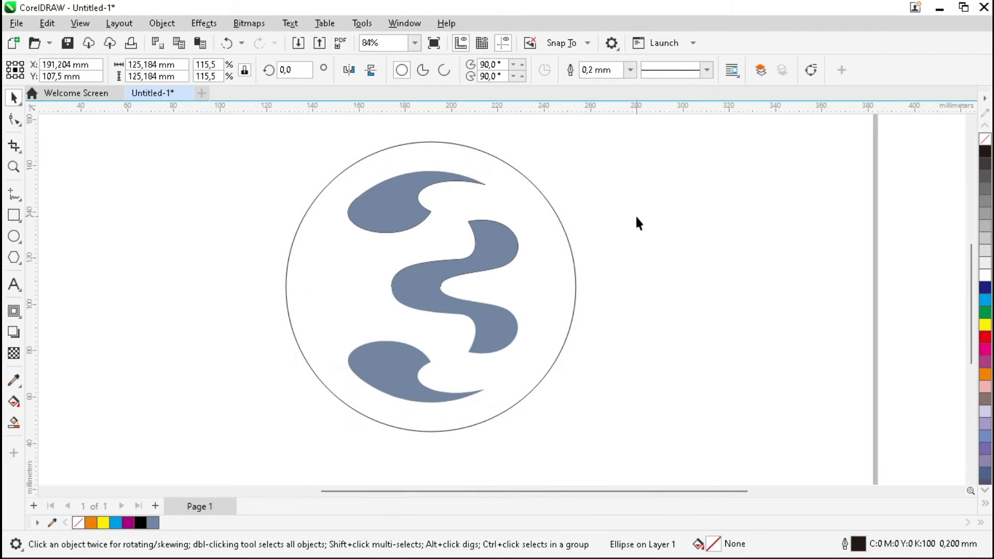
Weld the upper and lower wave halves into a single shape.
left_click(636, 218)
left_click_drag(422, 368, 373, 382)
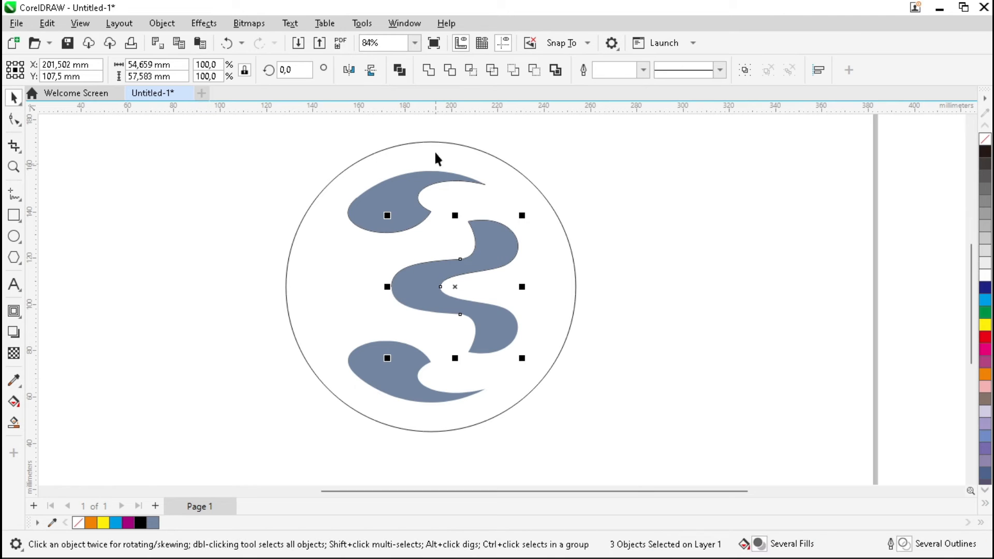
left_click(430, 70)
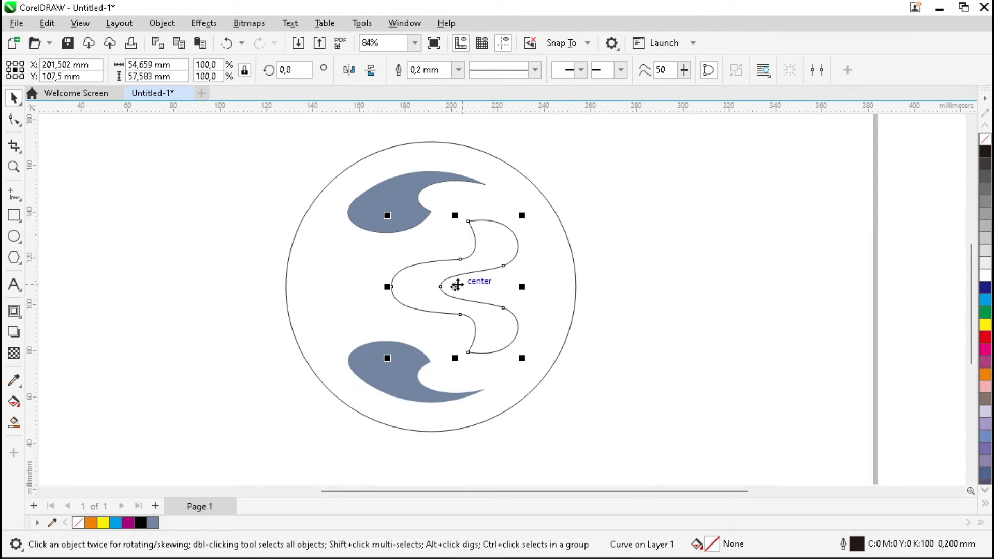
Apply a vertical linear fountain fill to the wave, running from orange at its top through yellow midway to cyan at its bottom.
left_click(14, 401)
left_click_drag(468, 222, 468, 353)
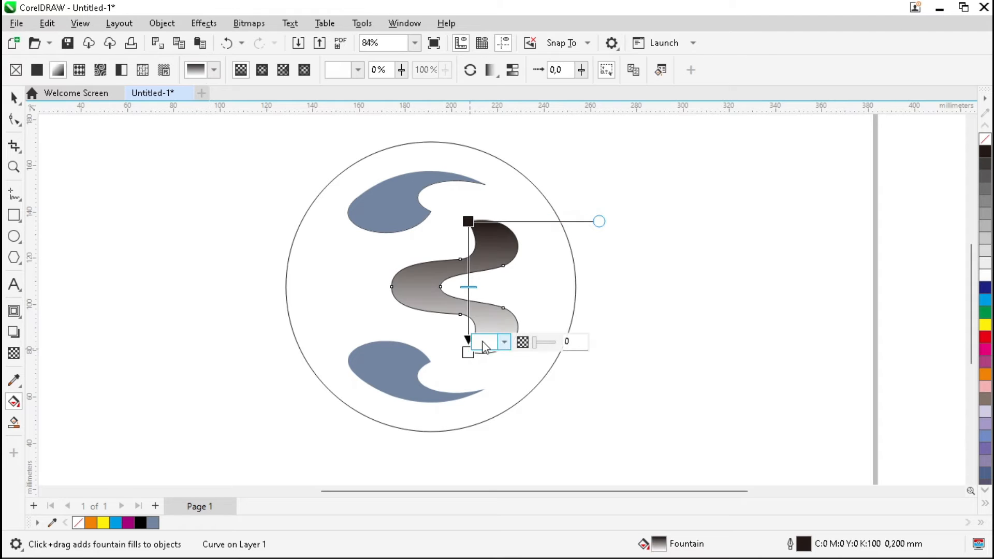
double_click(468, 288)
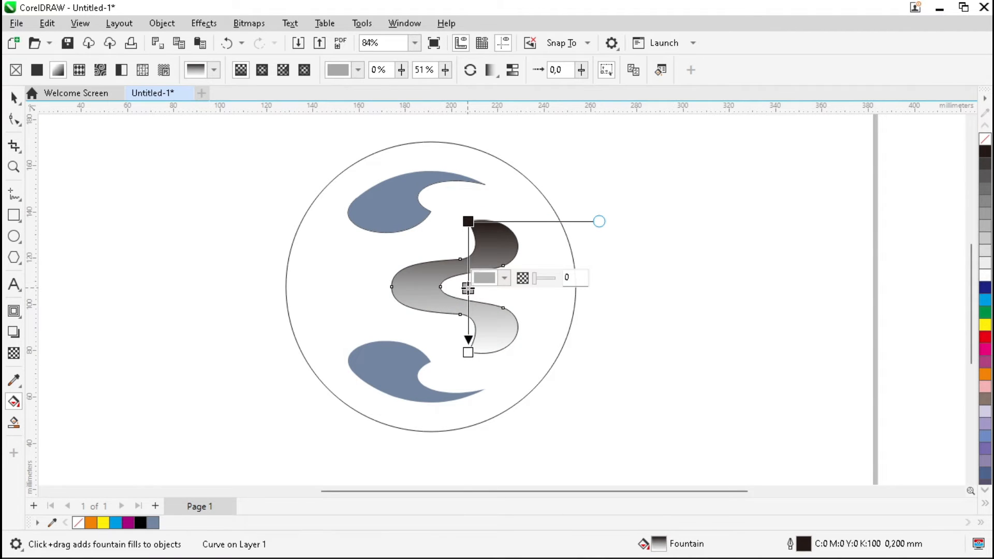
left_click(105, 525)
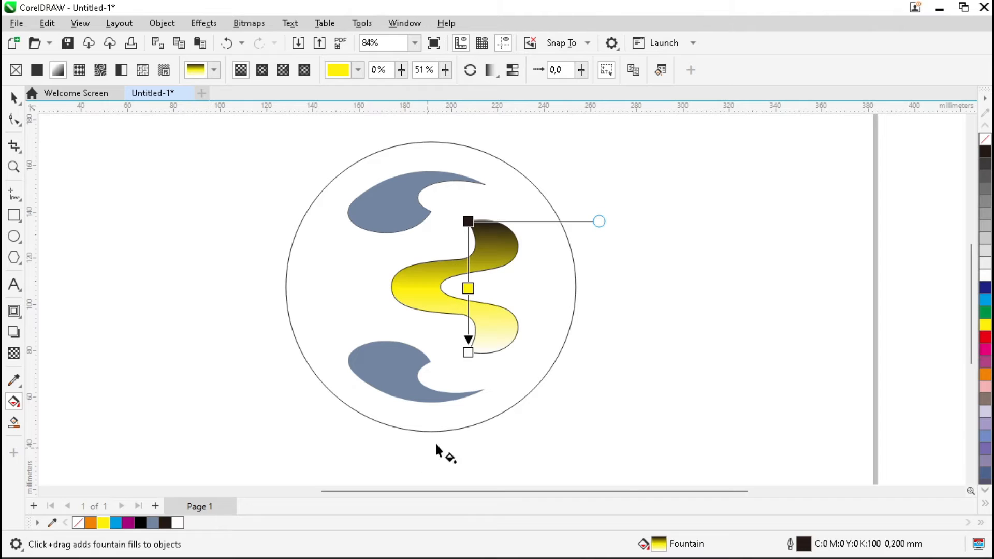
left_click(468, 353)
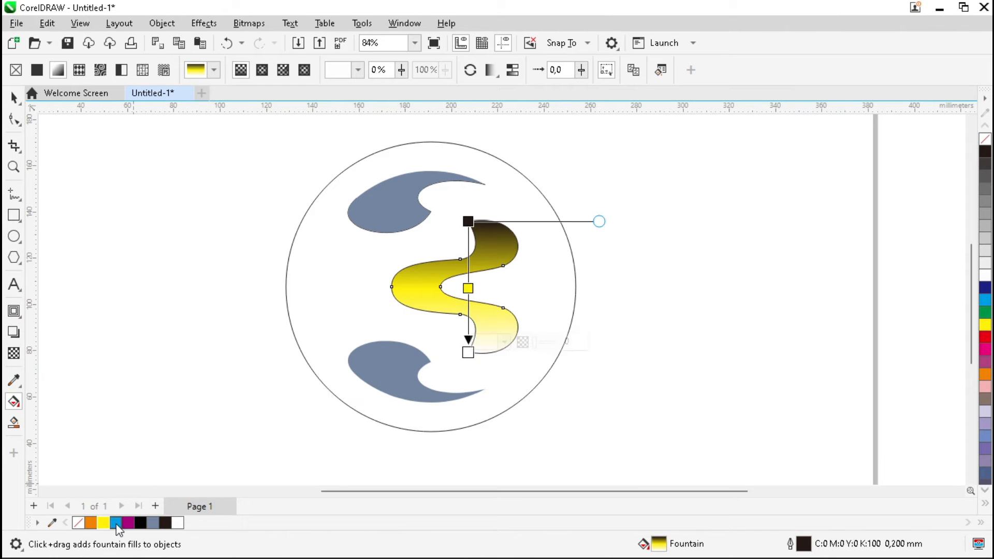
left_click(116, 523)
left_click(468, 221)
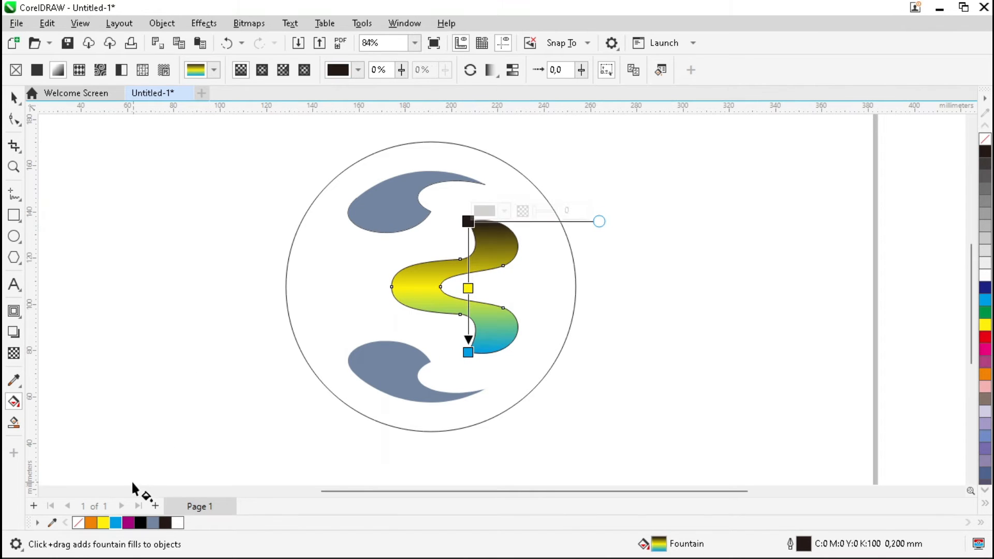
left_click(91, 523)
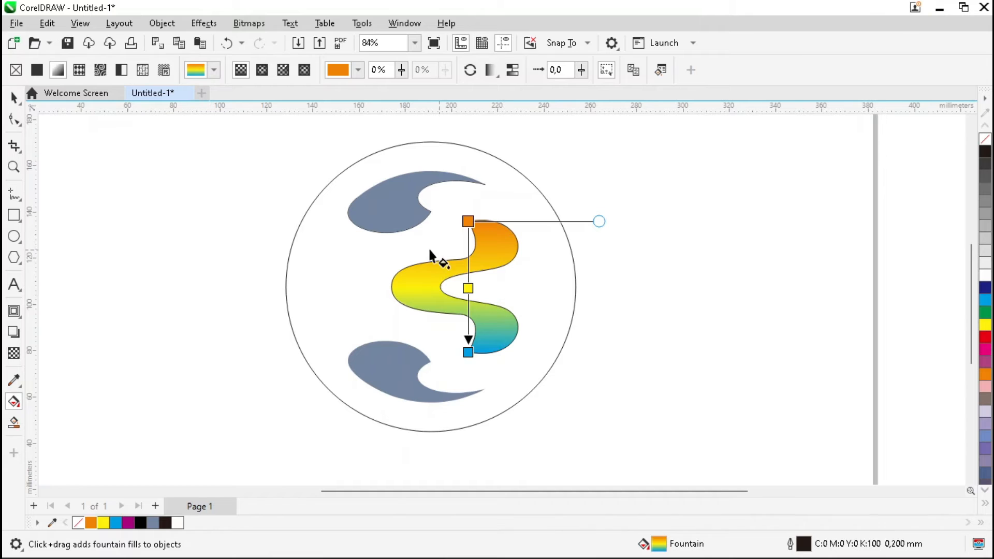
Set the outline width of the gradient-filled wave to None.
key("space")
left_click(458, 70)
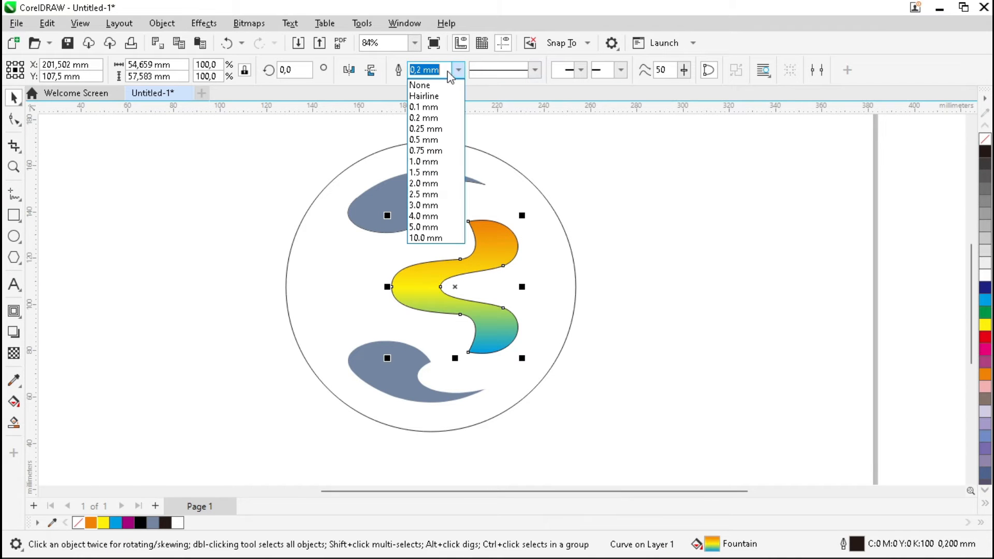
left_click(422, 82)
left_click(638, 228)
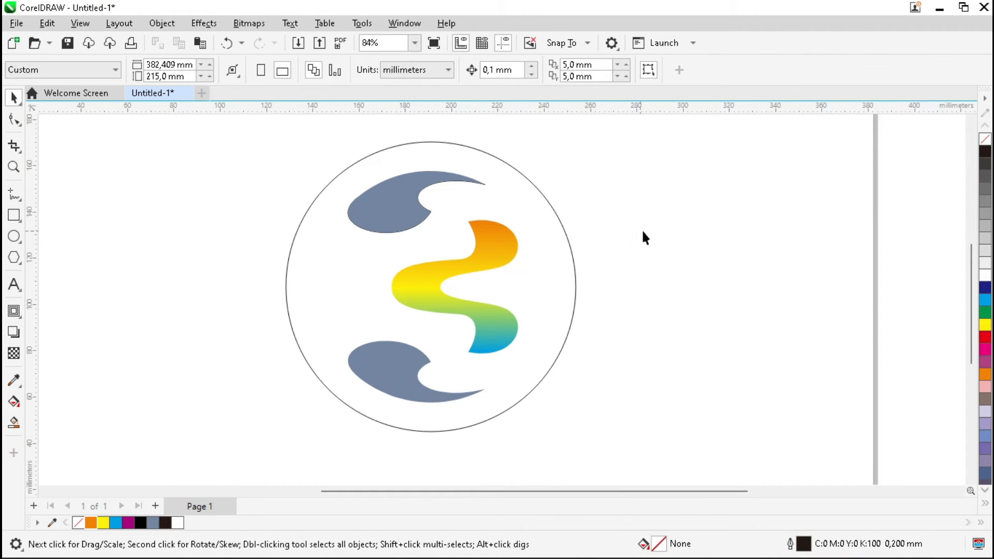
Apply a linear fountain fill to the upper shape, from orange at its pointed tip to purple at its rounded end.
left_click(392, 198)
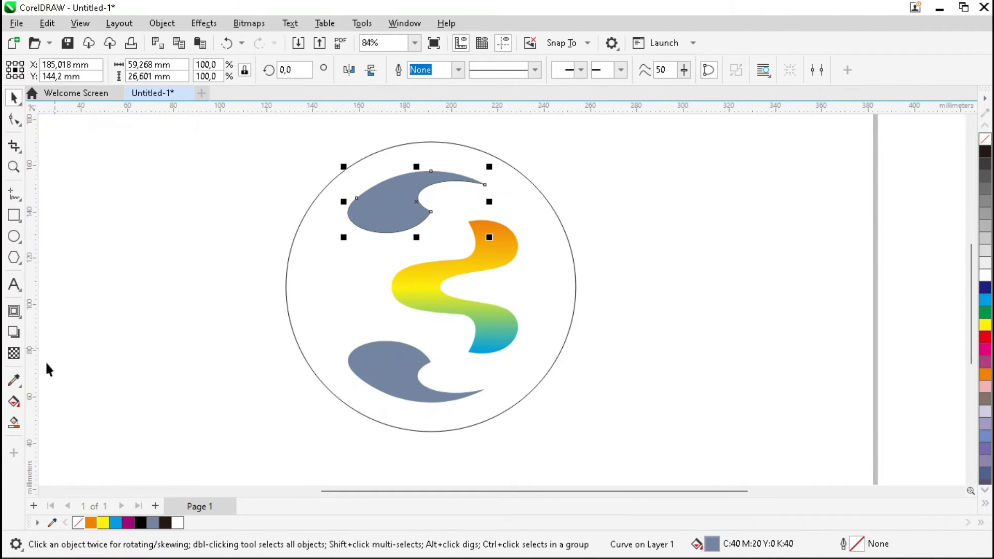
left_click(14, 402)
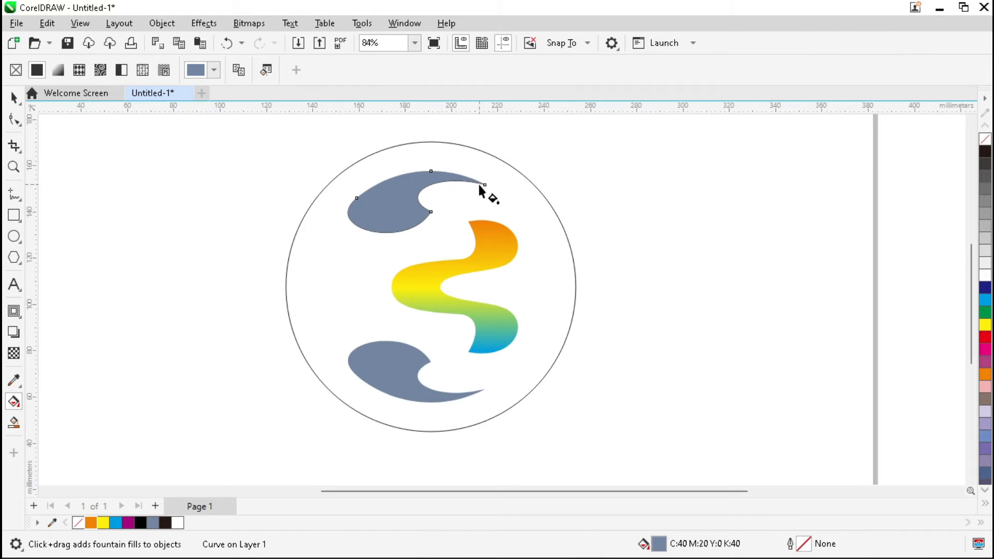
left_click_drag(484, 185, 361, 212)
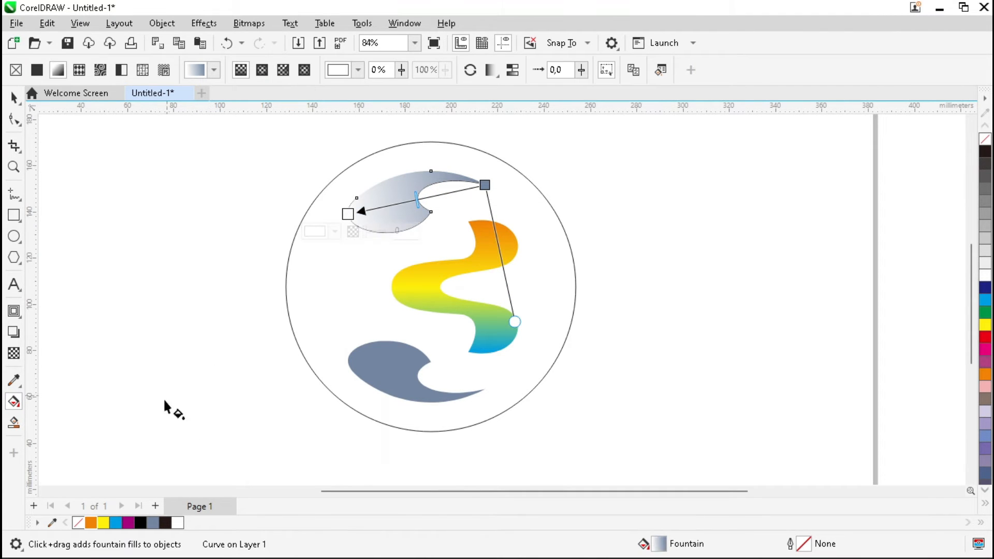
left_click(128, 523)
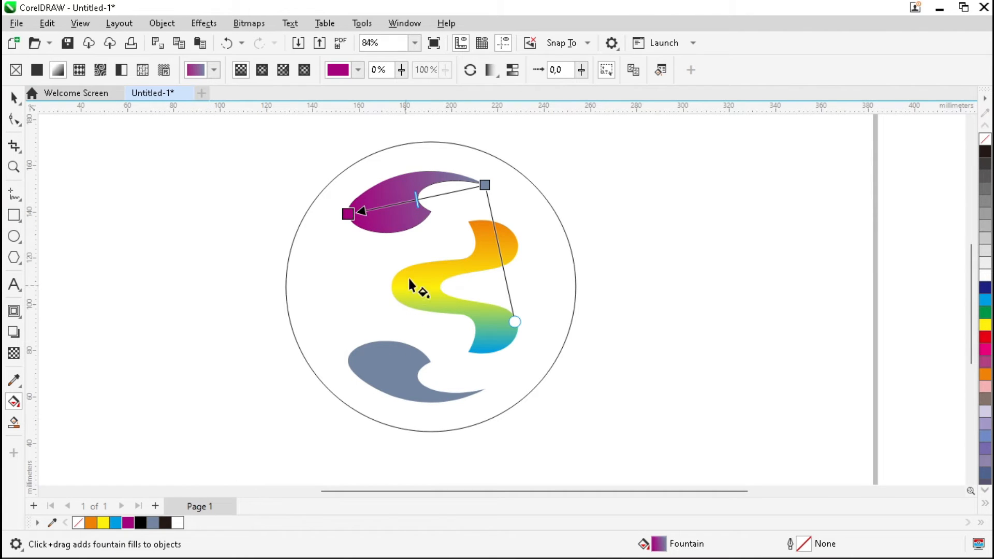
left_click(484, 185)
left_click(92, 522)
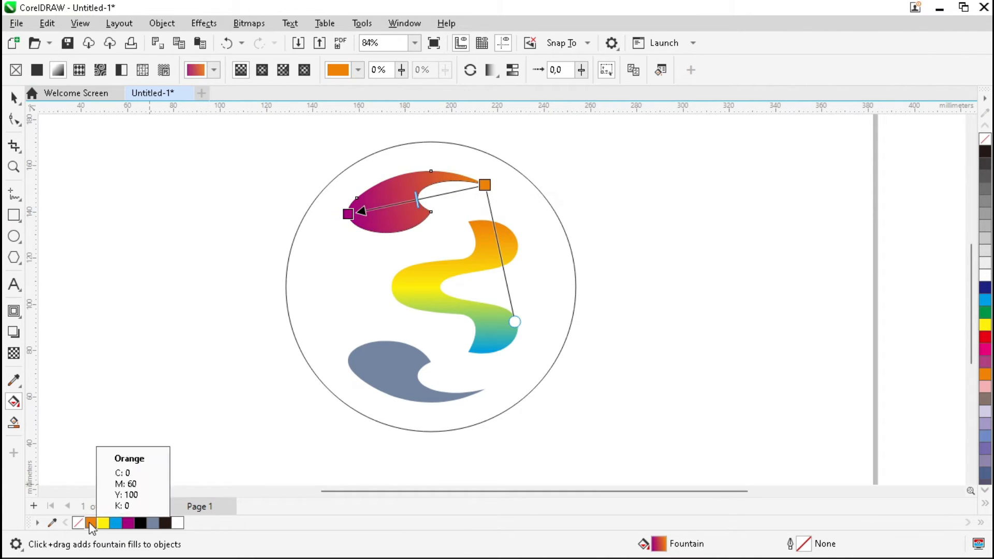
Apply a linear fountain fill to the lower shape, from purple at its rounded end to cyan at its pointed tip.
left_click(386, 372)
left_click_drag(346, 359, 485, 388)
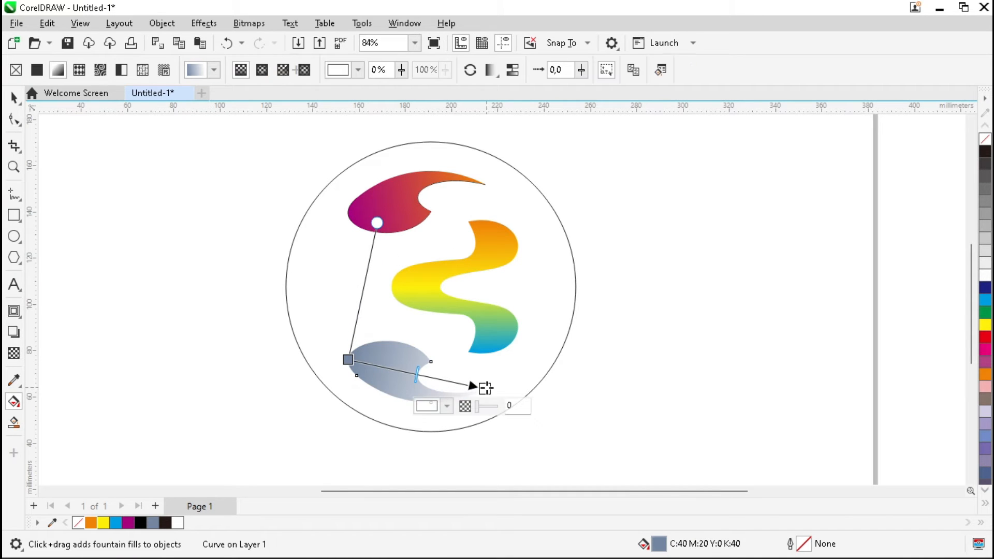
left_click(116, 522)
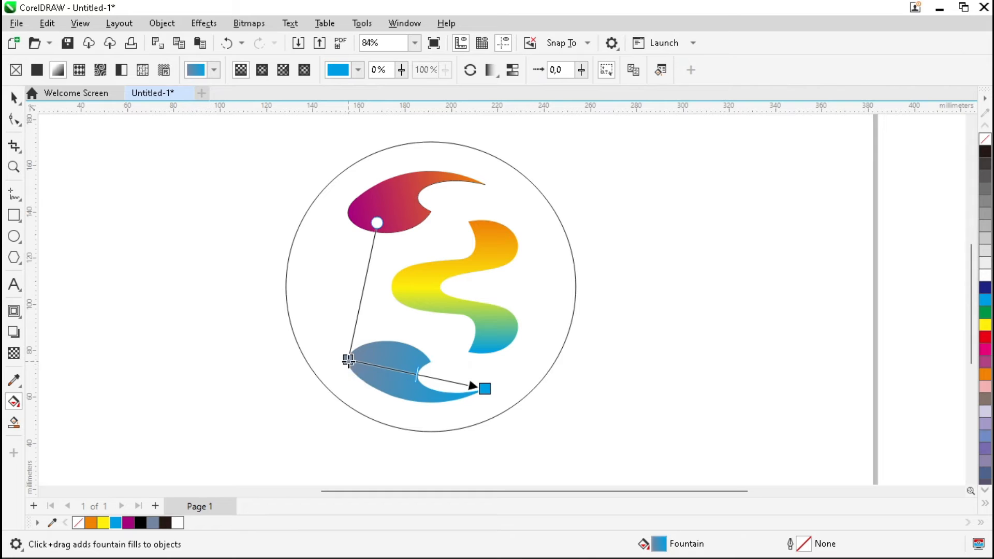
left_click(347, 359)
left_click(128, 522)
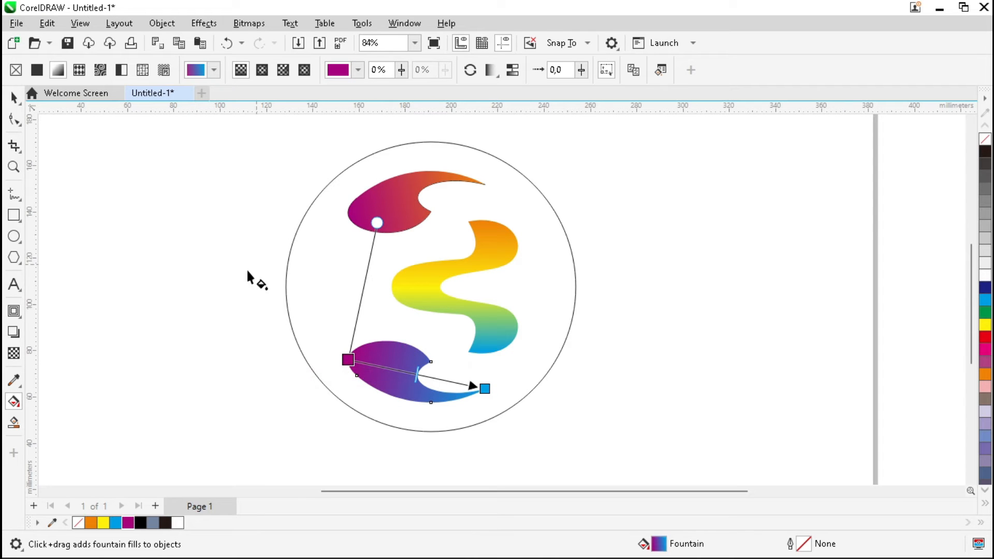
Set the outline width of all three gradient shapes inside the circle to None.
left_click(188, 233)
key("space")
left_click_drag(249, 134, 568, 410)
left_click(643, 70)
left_click(616, 83)
left_click(679, 231)
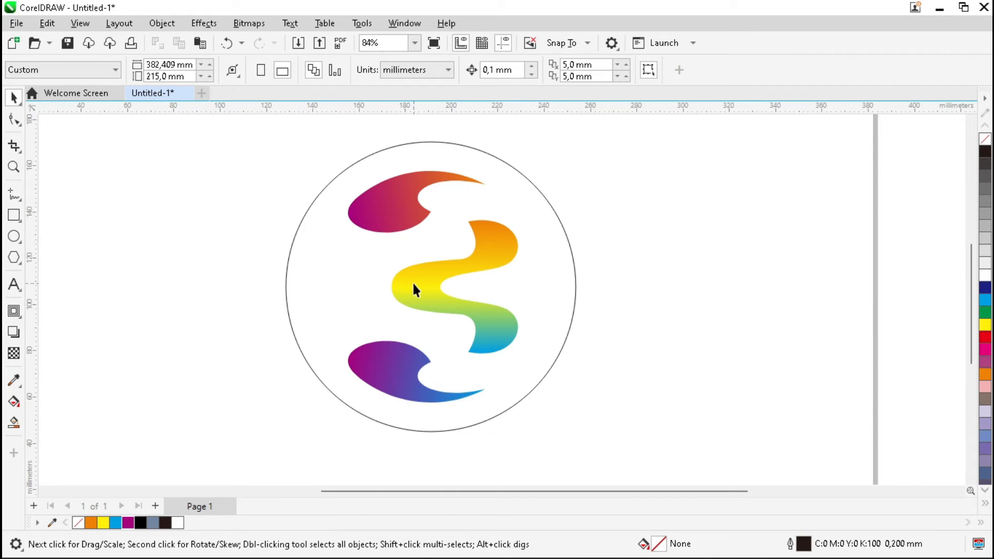
Add a page-sized rectangle and enlarge the circle together with its gradient shapes about their centre to fill most of the page height.
scroll(408, 283, "down", 2)
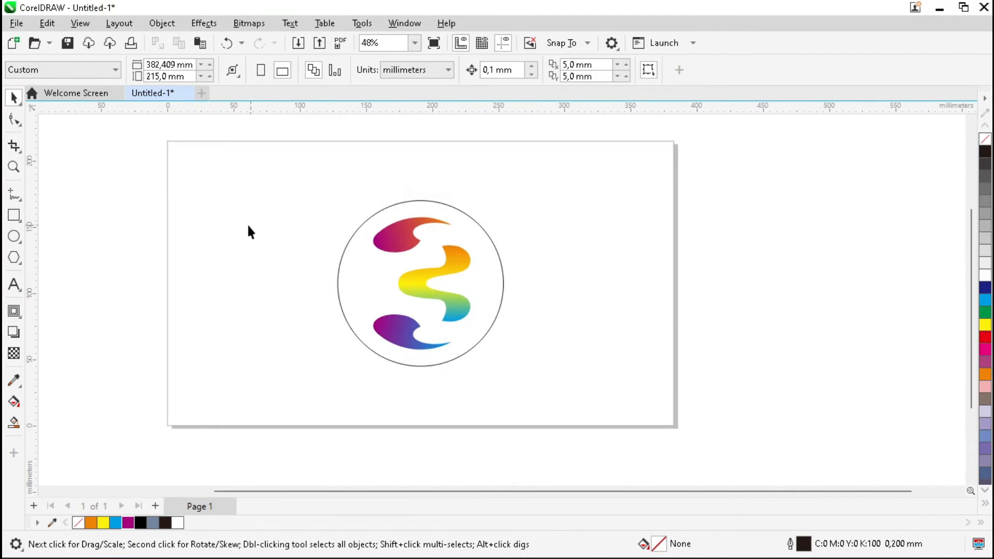
double_click(14, 215)
left_click_drag(137, 176, 540, 372)
left_click_drag(505, 192, 543, 165)
left_click(494, 193)
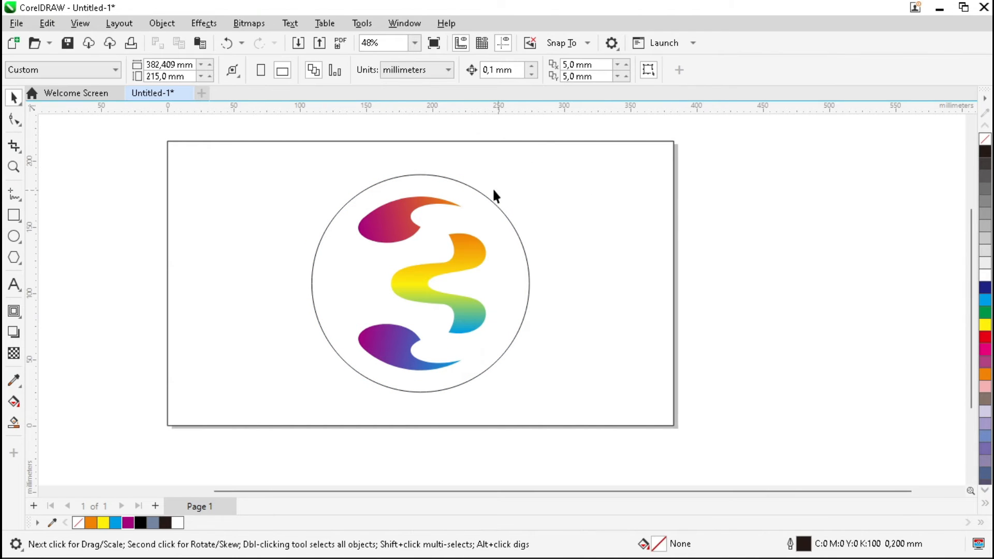
Draw a rectangle about 191 by 164 mm from the circle's vertical centre line to the page's right edge, matching the circle's height.
left_click(14, 214)
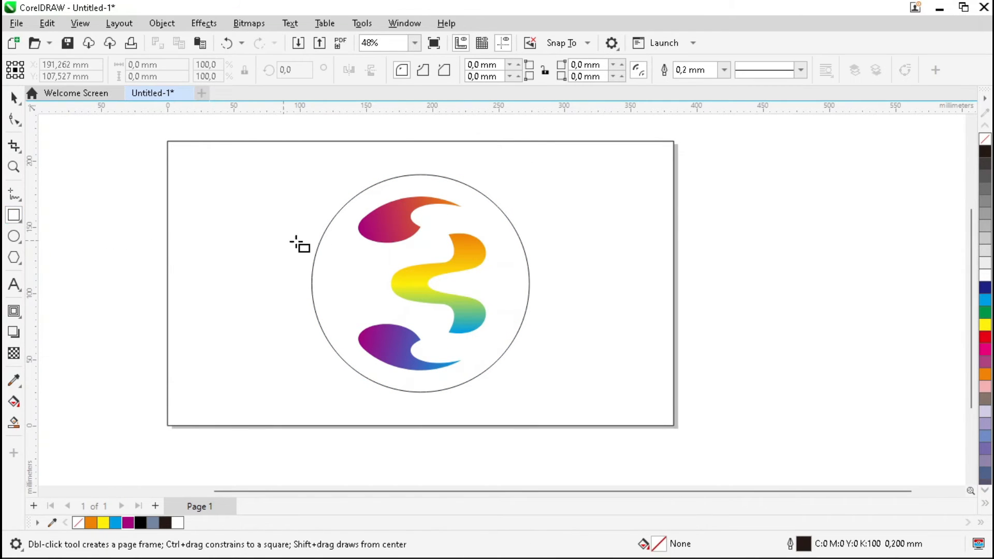
left_click(421, 175)
left_click_drag(421, 175, 502, 434)
key("space")
scroll(622, 300, "up", 1)
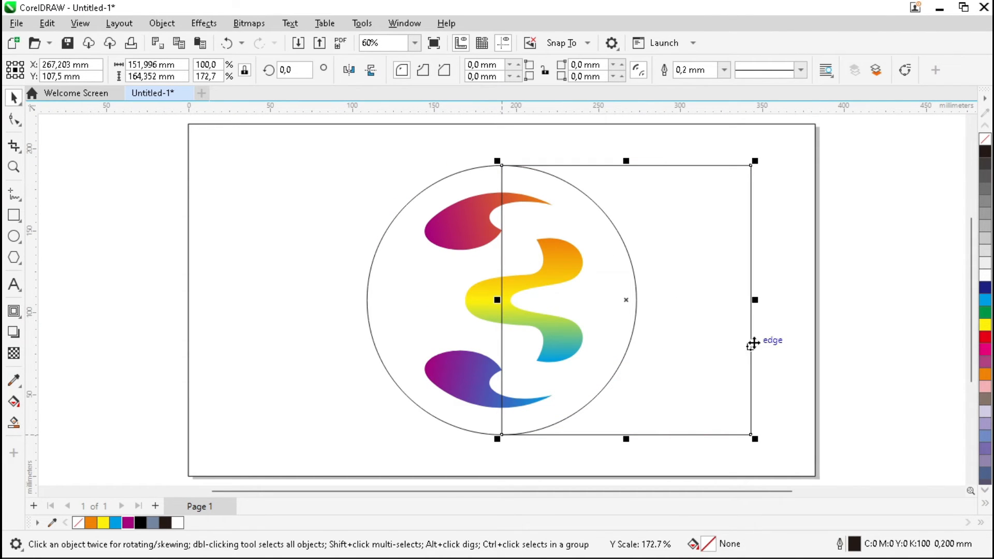
left_click_drag(755, 299, 816, 299)
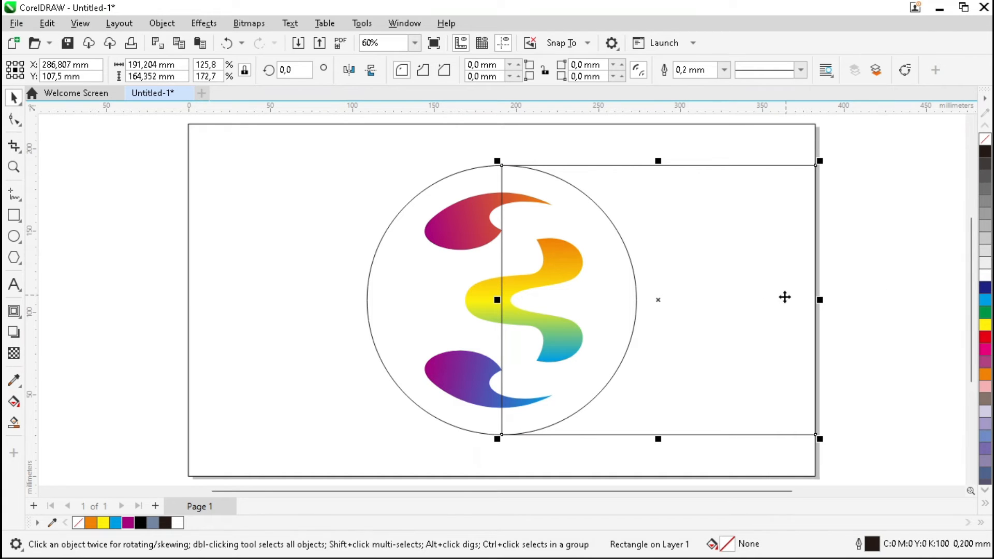
Copy the rectangle to the page's left edge, left-align it with the page-sized rectangle and narrow the copy to about 78 mm wide.
left_click_drag(765, 293, 454, 294)
left_click(262, 448, "shift")
key("l")
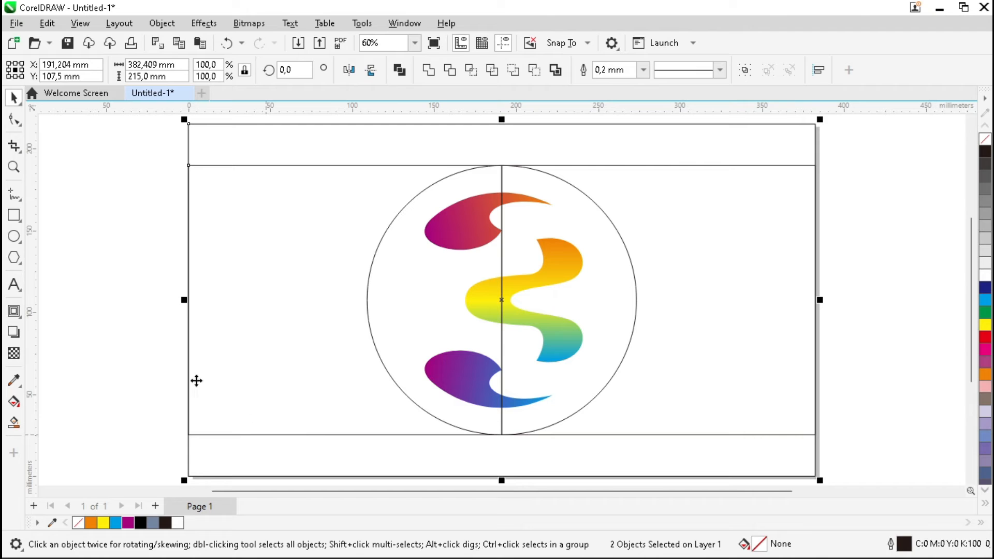
left_click(127, 305)
left_click(275, 322)
left_click_drag(505, 300, 320, 309)
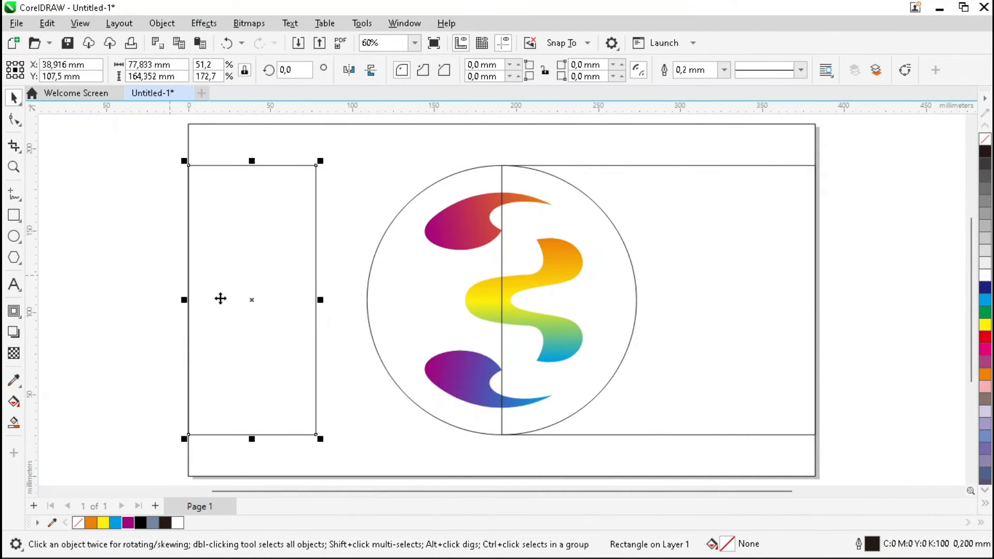
Trim the wide right-hand rectangle with the circle and delete the circle.
left_click(391, 279)
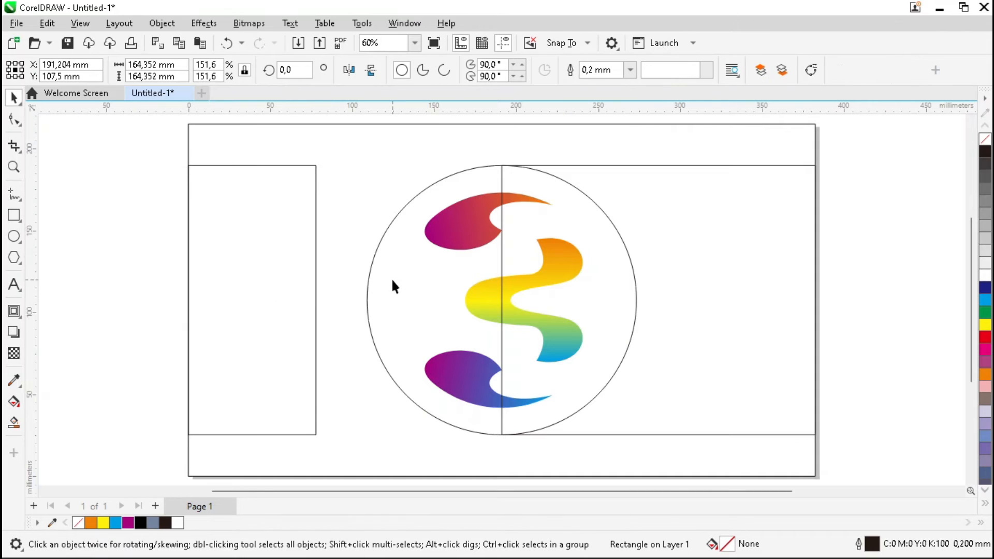
left_click(738, 226, "shift")
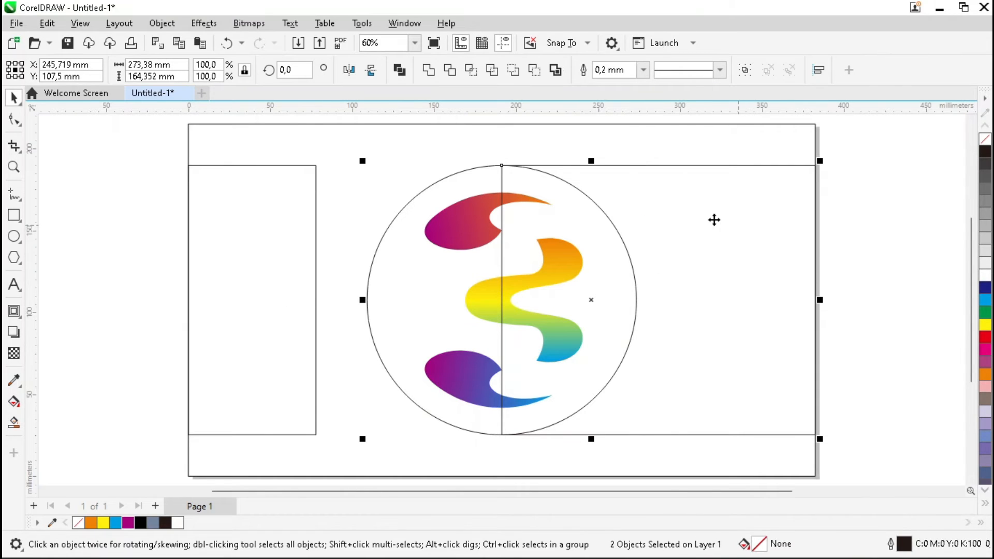
left_click(449, 71)
left_click(397, 252)
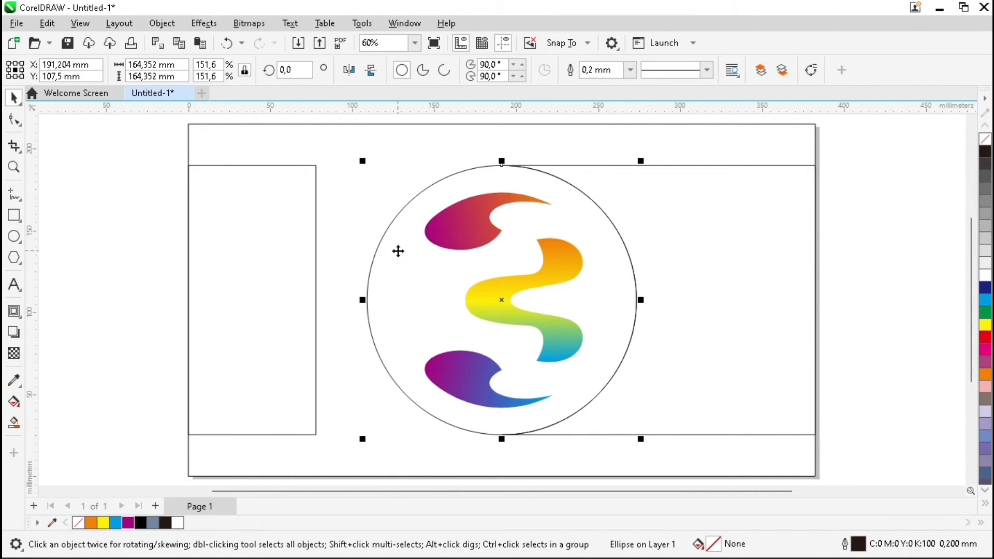
key("Delete")
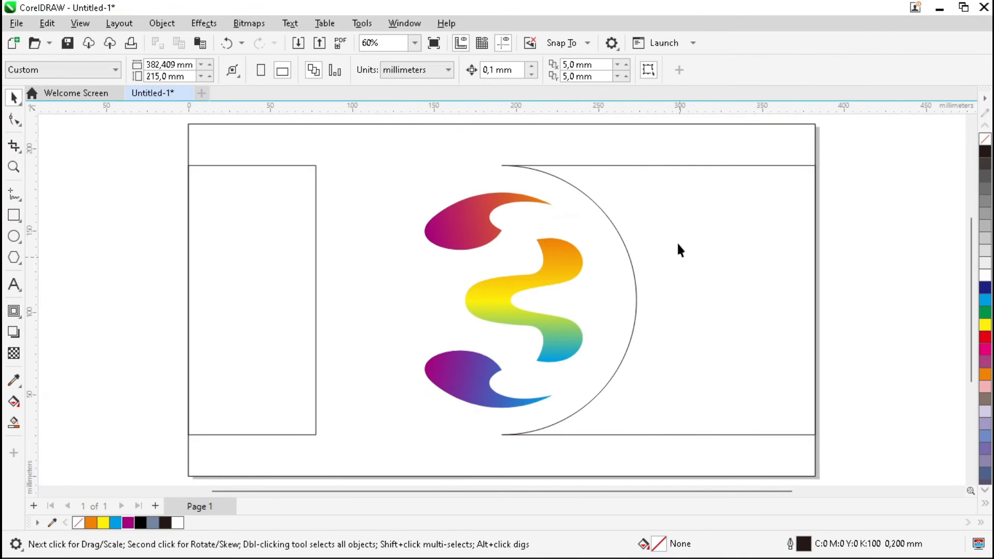
Copy the middle shape's orange-yellow-cyan gradient to the trimmed right-hand shape and set its outline width to None.
left_click(666, 229)
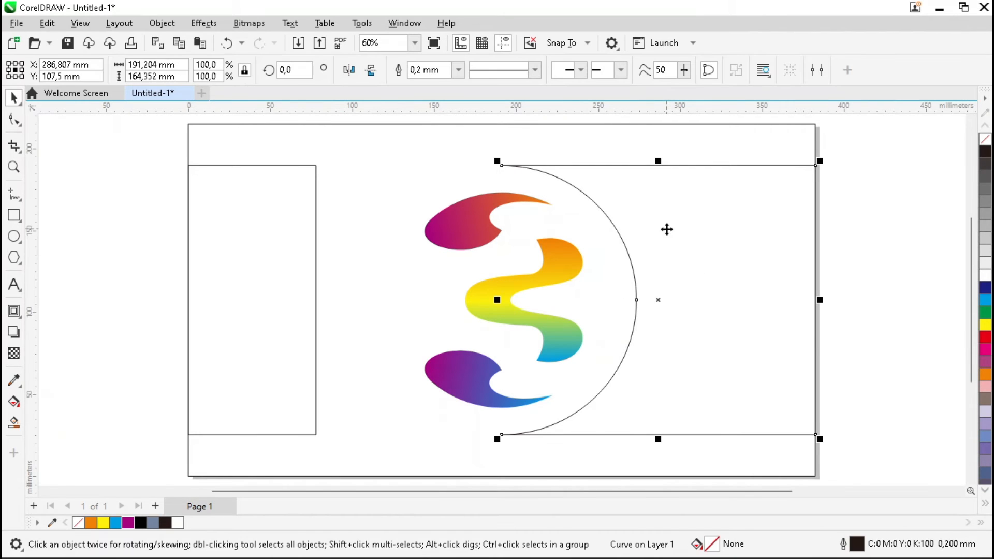
left_click(14, 401)
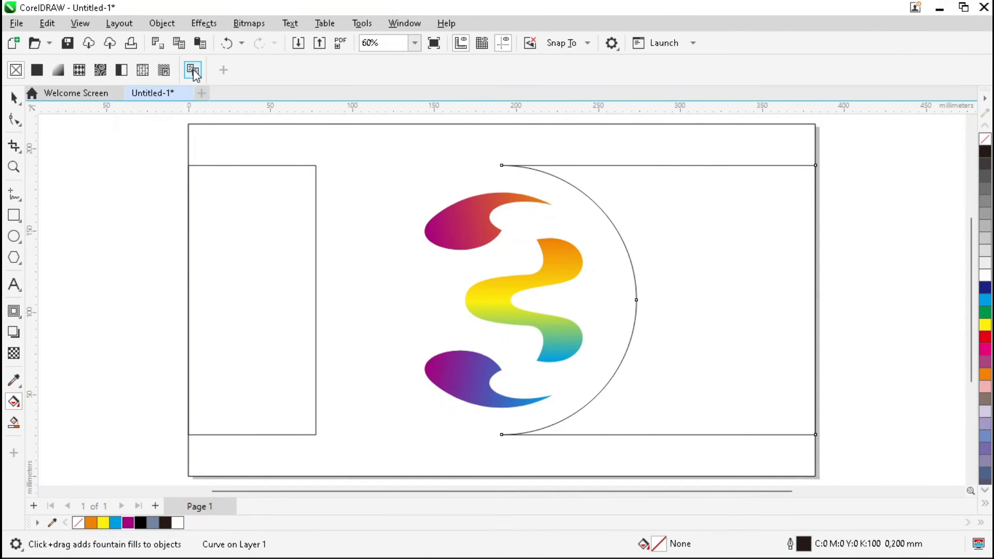
left_click(485, 300)
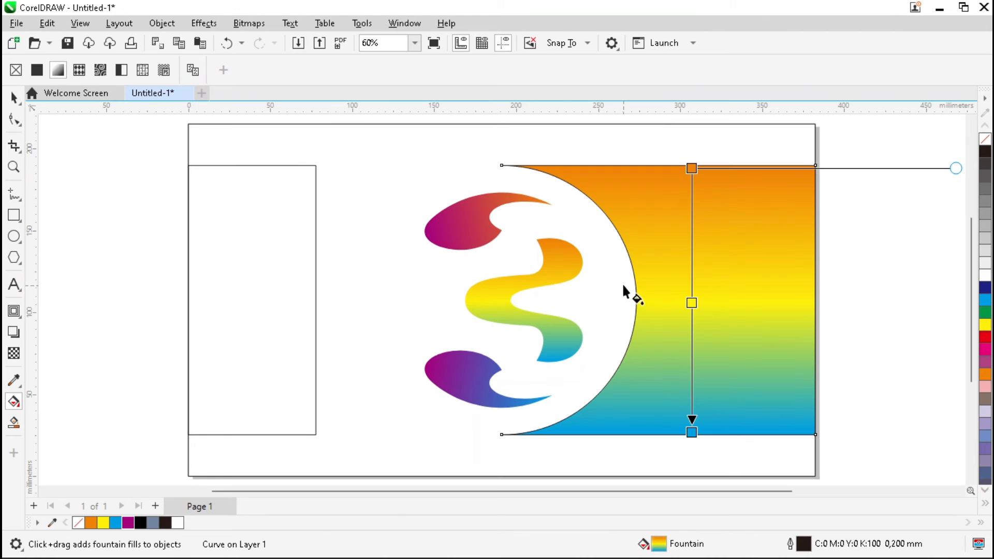
key("space")
left_click(458, 71)
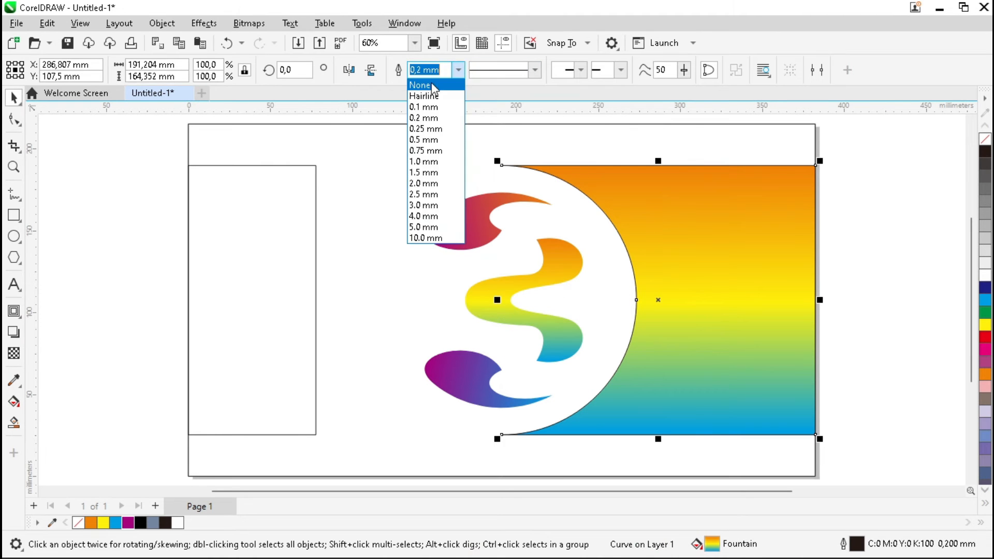
left_click(434, 84)
Apply a vertical linear fountain fill to the left rectangle, from orange at the top through purple at about 49% to cyan at the bottom.
left_click(288, 240)
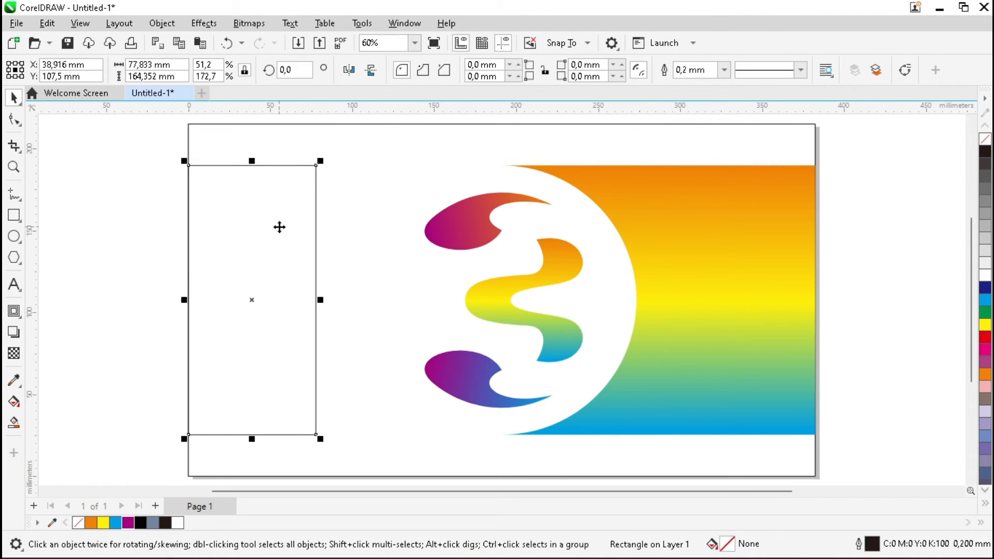
left_click(14, 402)
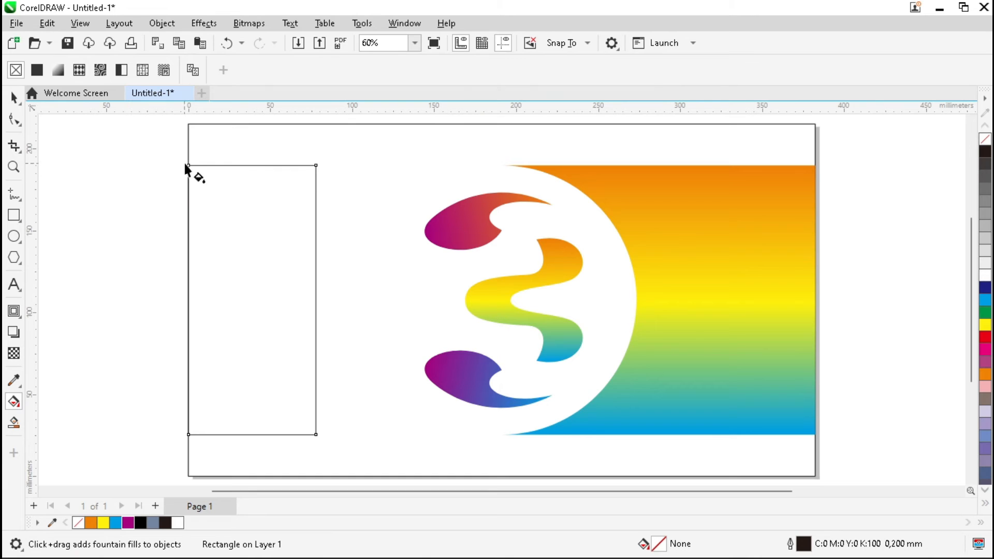
left_click_drag(188, 165, 187, 437)
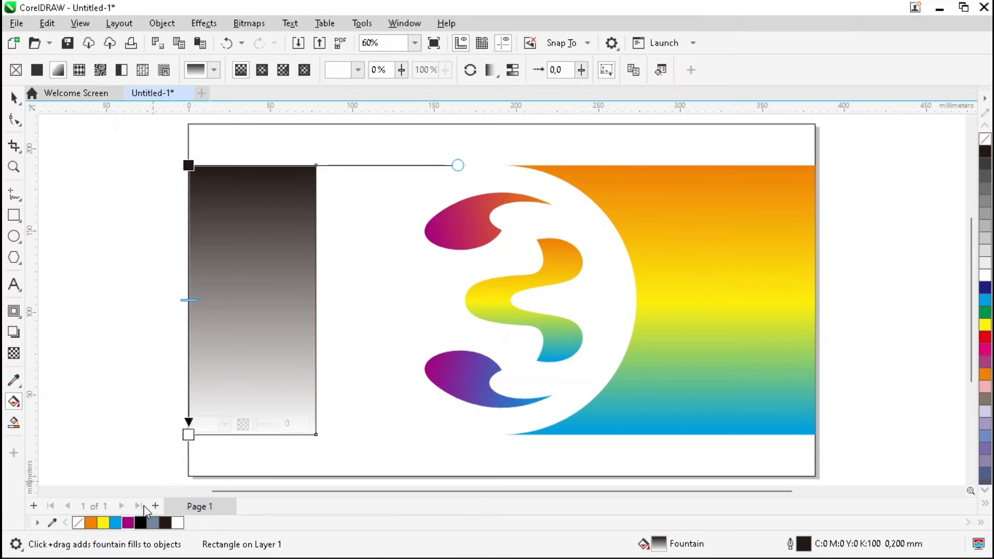
left_click(114, 522)
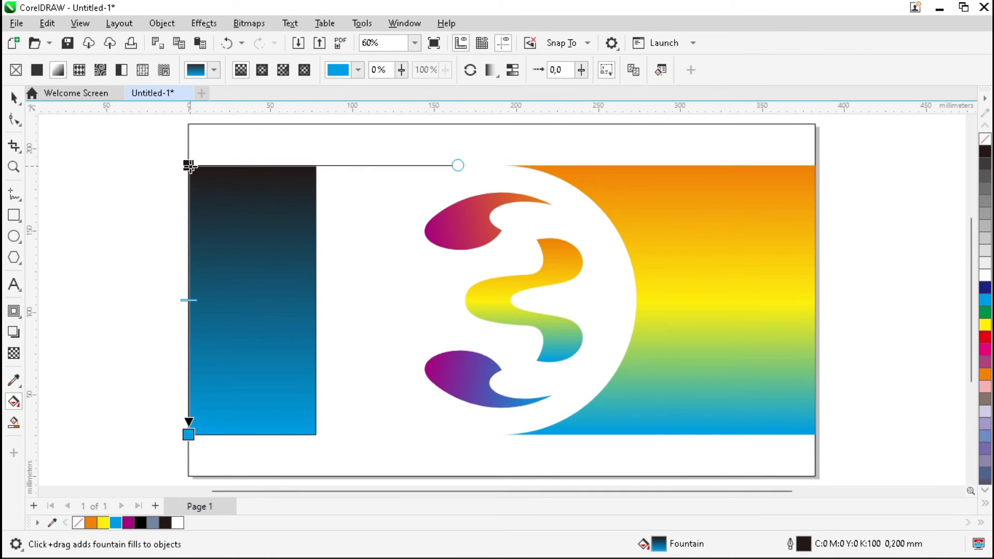
left_click(91, 523)
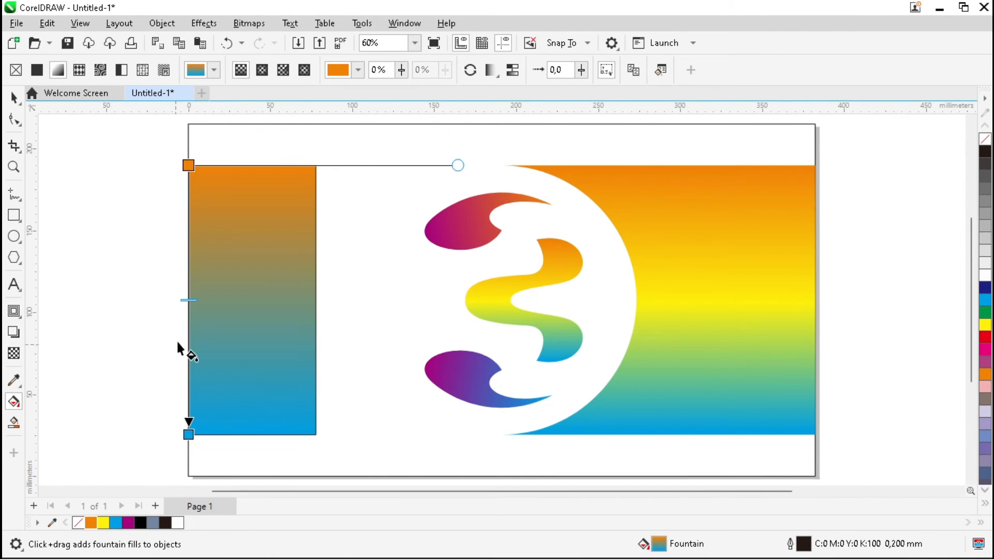
double_click(189, 330)
left_click_drag(189, 330, 189, 310)
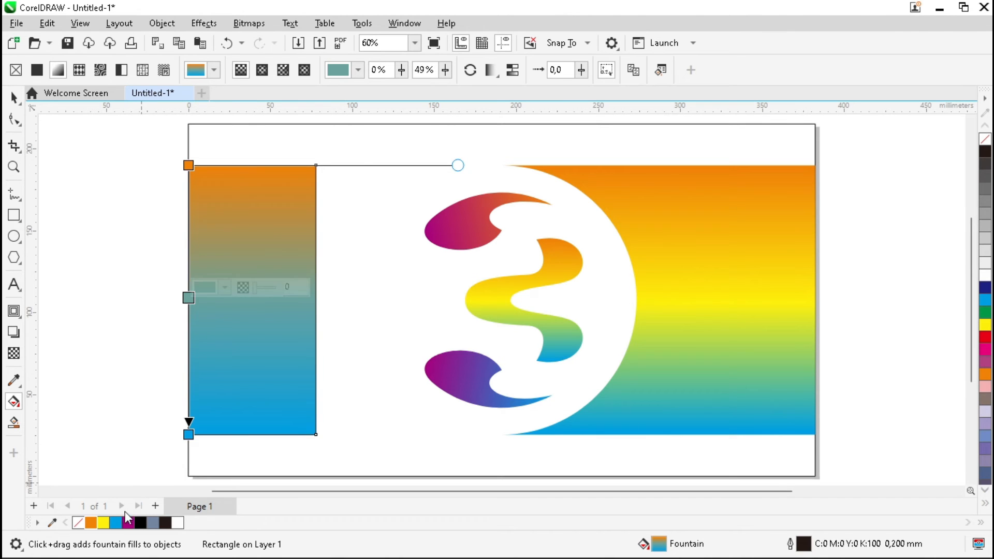
left_click(128, 523)
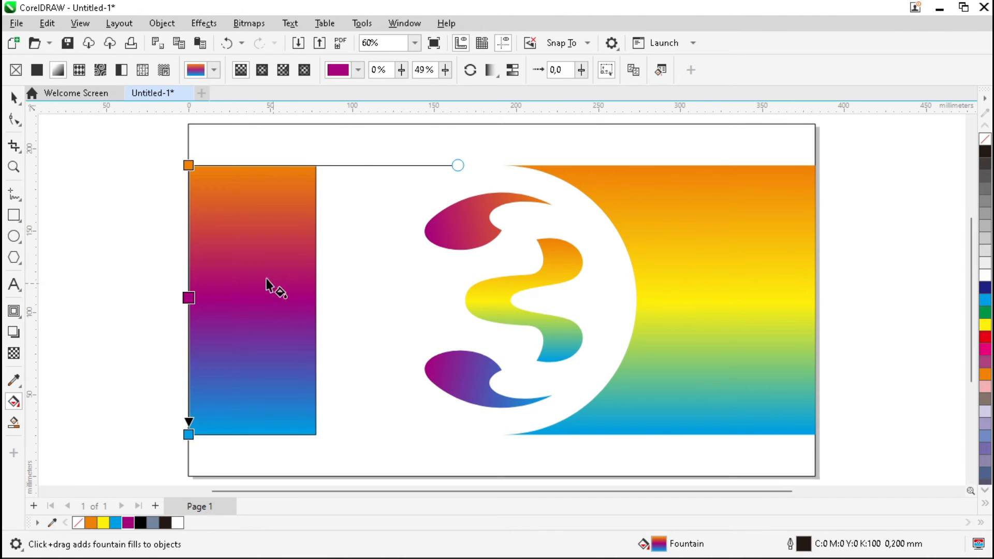
left_click(134, 300)
Set the outline width of the left gradient rectangle to None.
key("space")
left_click(228, 300)
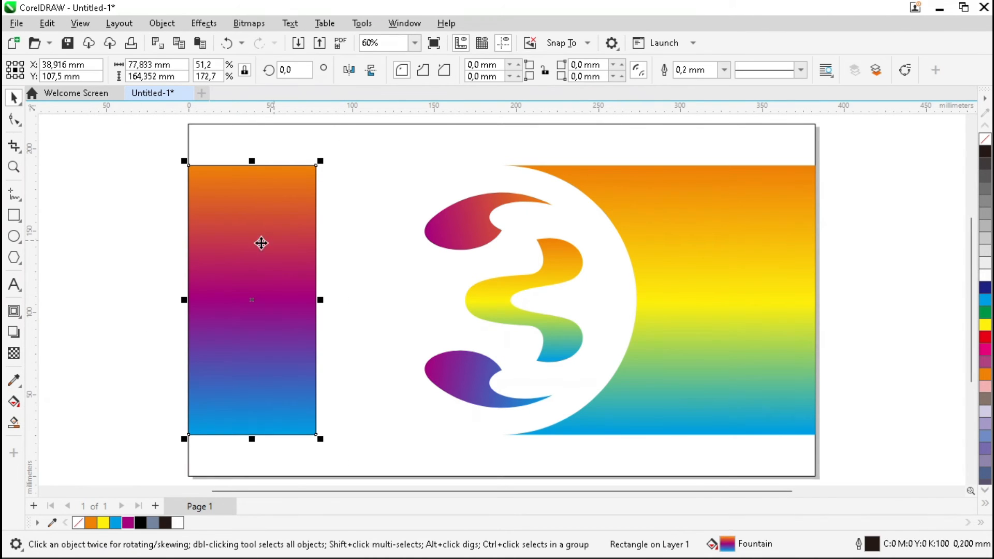
left_click(724, 69)
left_click(686, 83)
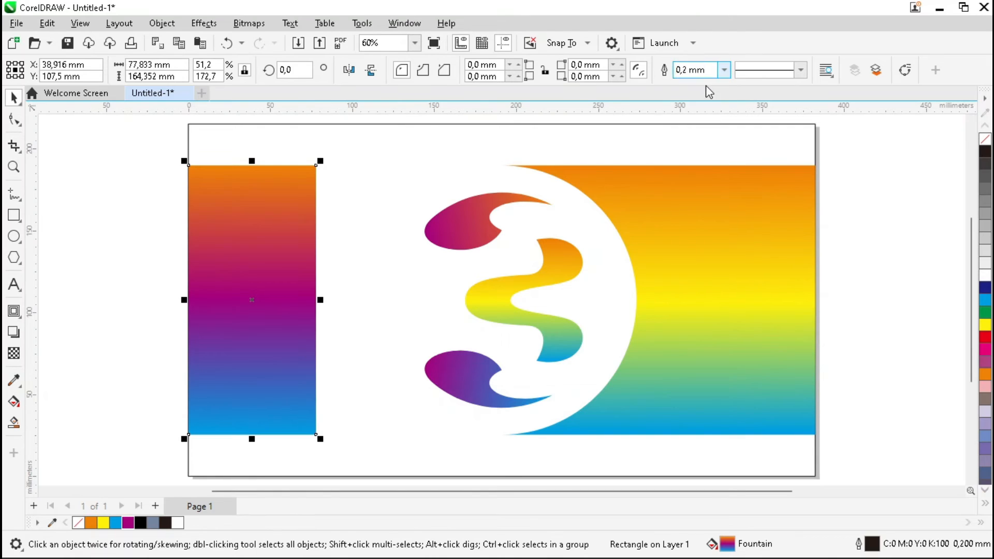
left_click(870, 230)
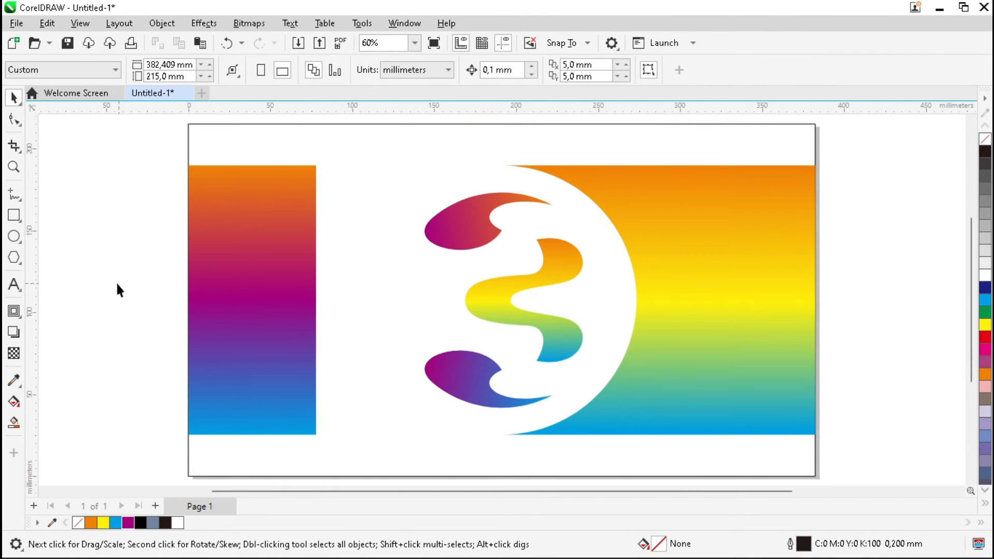
Add the two-line text NUMBER THREE over the left gradient rectangle and enlarge it to about 105 mm wide.
left_click(14, 285)
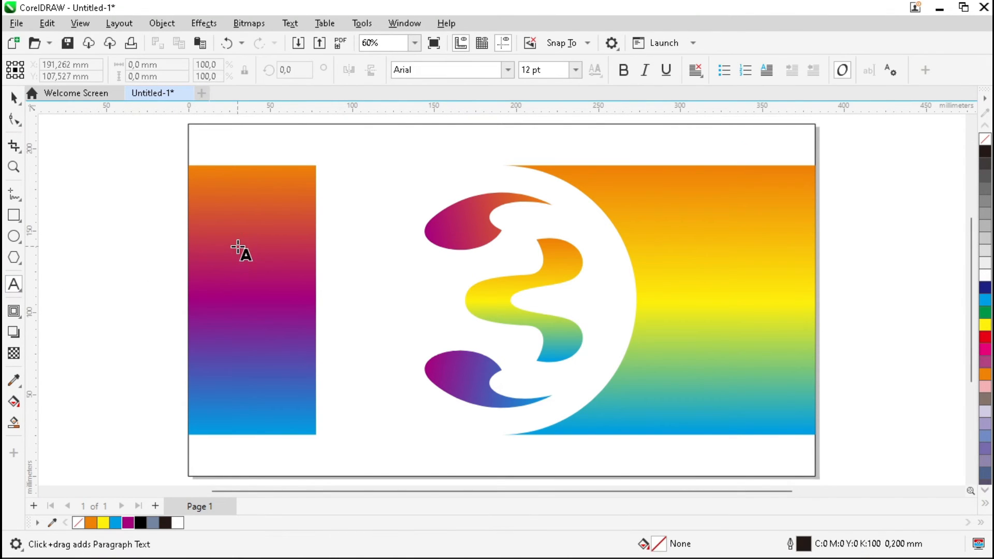
left_click(237, 247)
type("NUMBER")
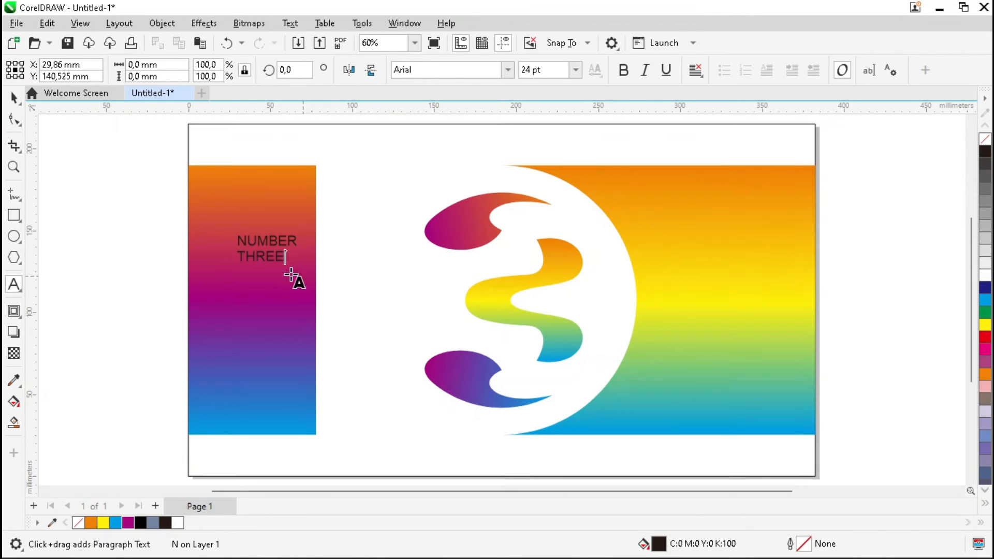
left_click(14, 97)
left_click_drag(309, 229, 361, 197)
left_click_drag(297, 284, 346, 335)
Set the text's font to Arial Narrow Bold and break it apart into separate NUMBER and THREE lines.
left_click(506, 70)
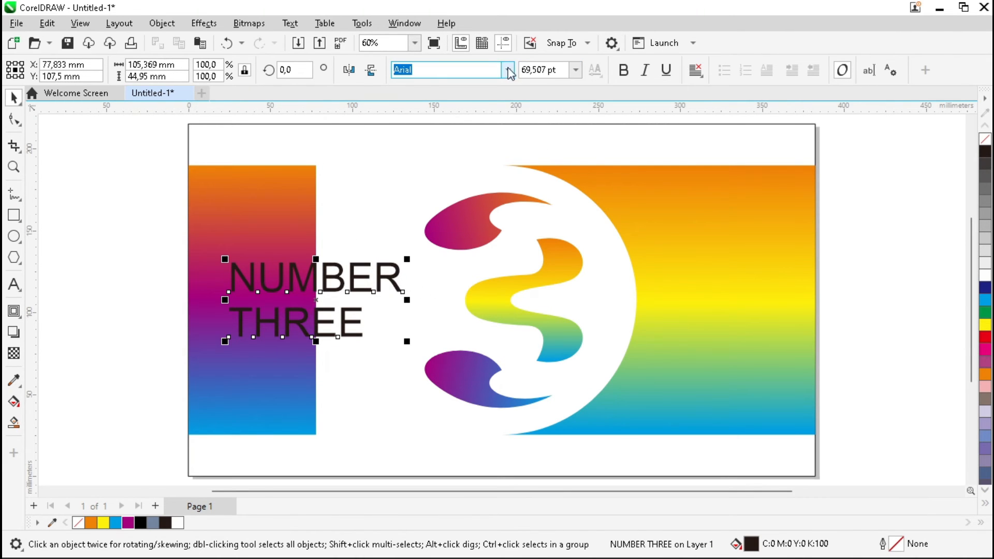
left_click(434, 114)
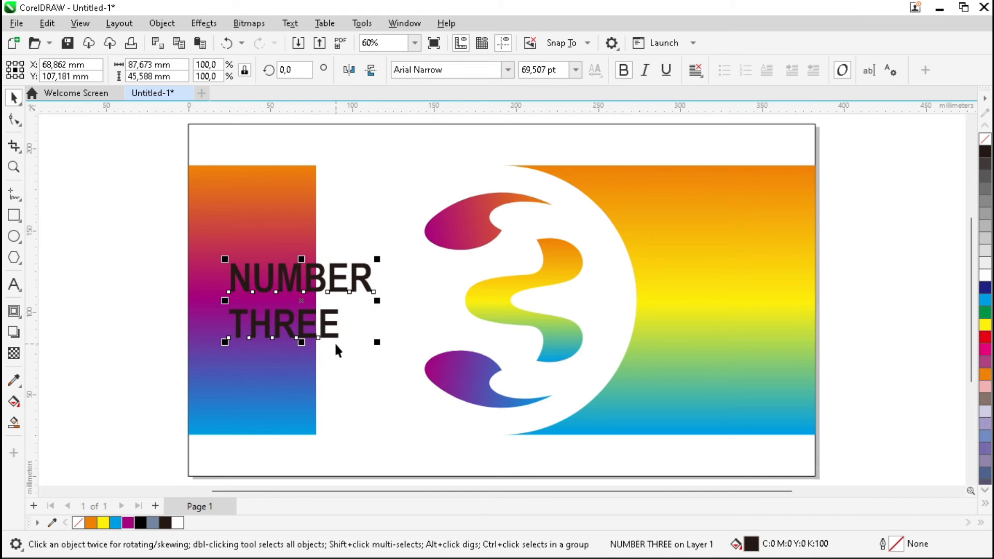
scroll(288, 306, "up", 1)
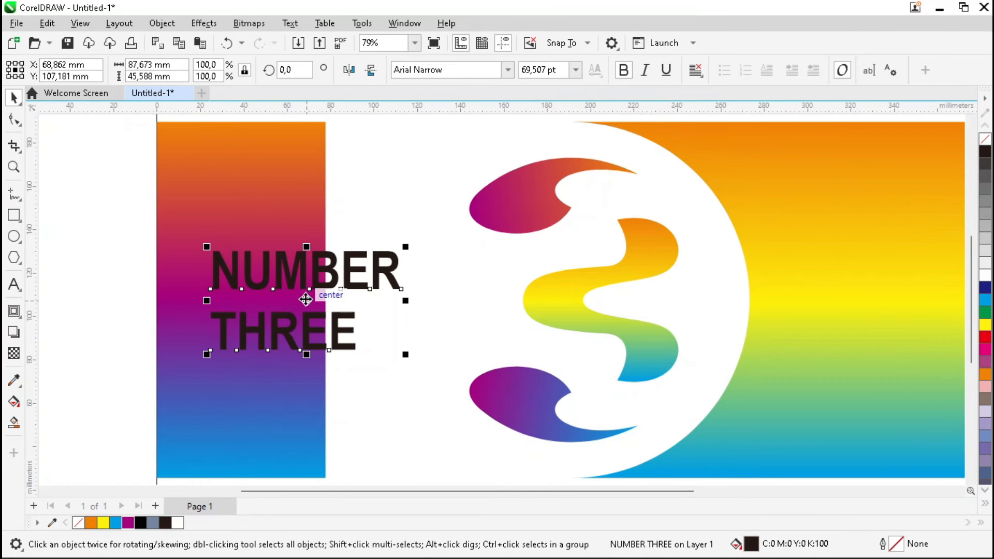
left_click(350, 268)
left_click(319, 329)
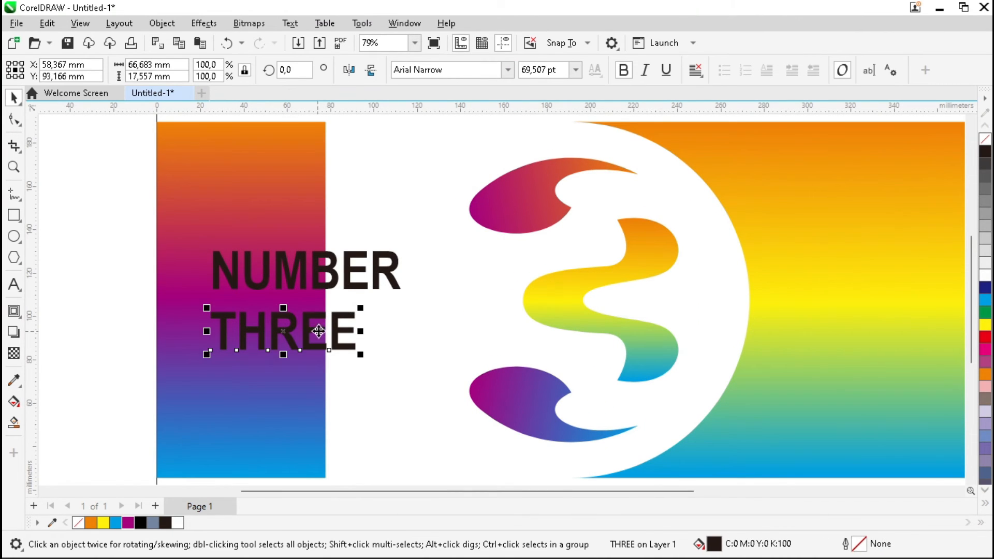
Change the word THREE to the Impact font and enlarge it to about 84 mm wide.
left_click(507, 69)
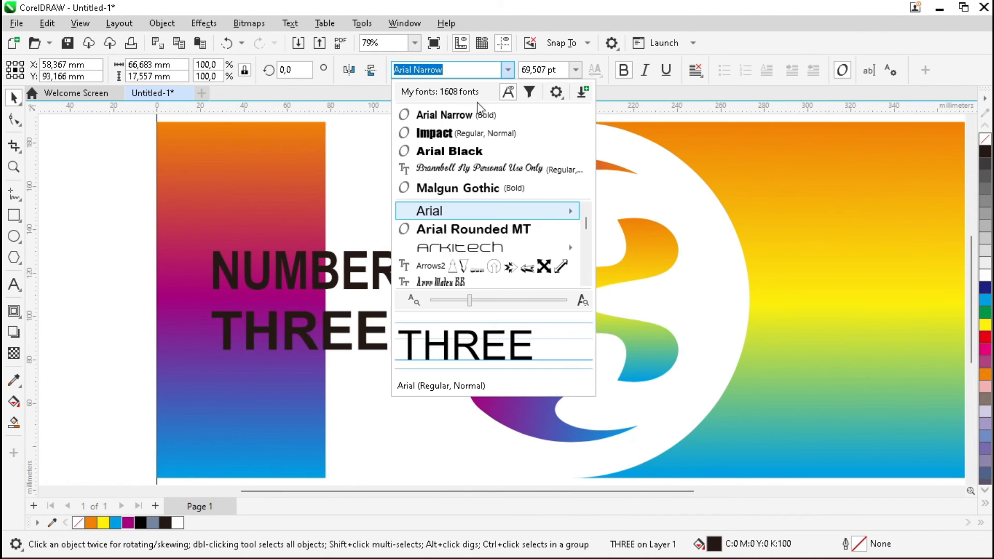
left_click(470, 136)
left_click_drag(341, 304, 412, 284)
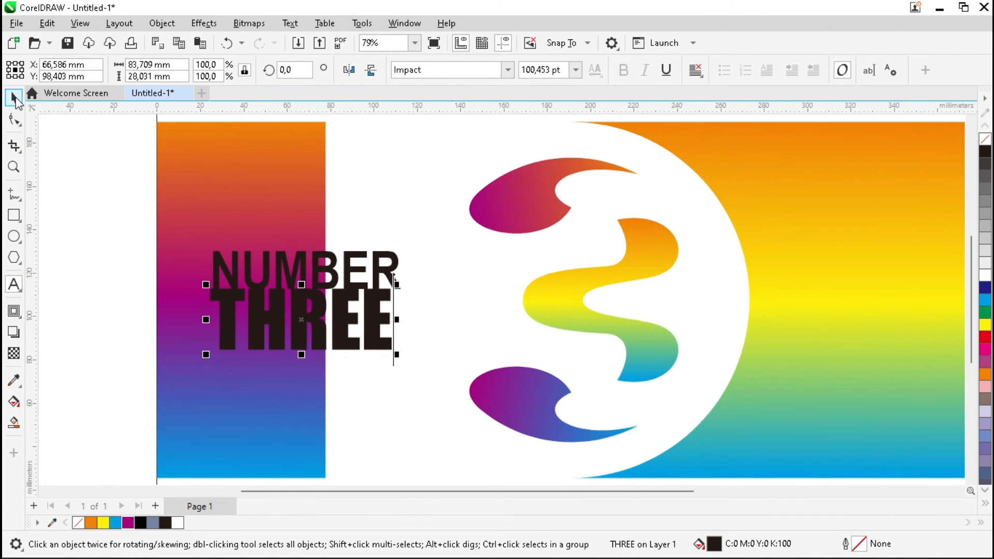
Move THREE just below NUMBER with a small gap and align the two words at their left edges.
scroll(284, 312, "up", 2)
left_click_drag(318, 322, 324, 337)
left_click(333, 276, "shift")
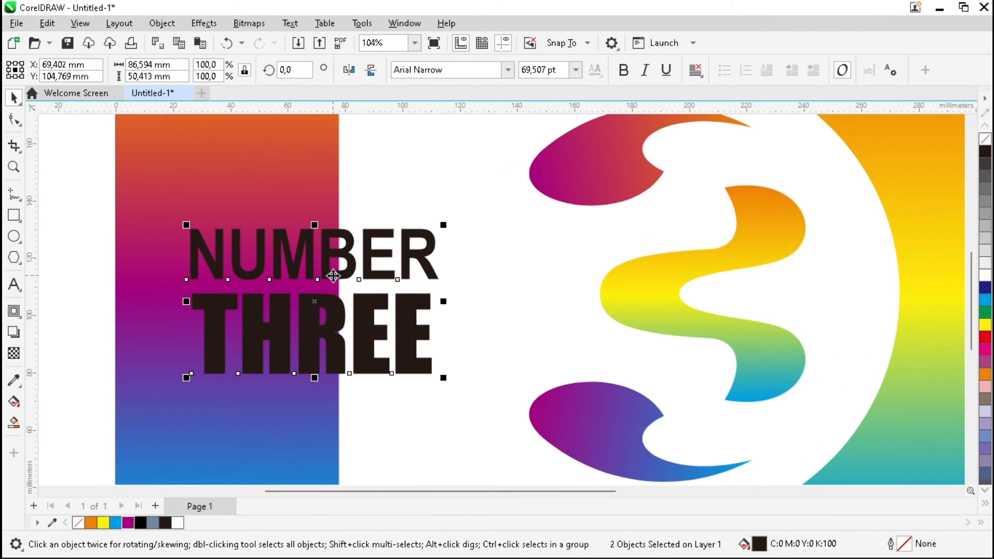
key("c")
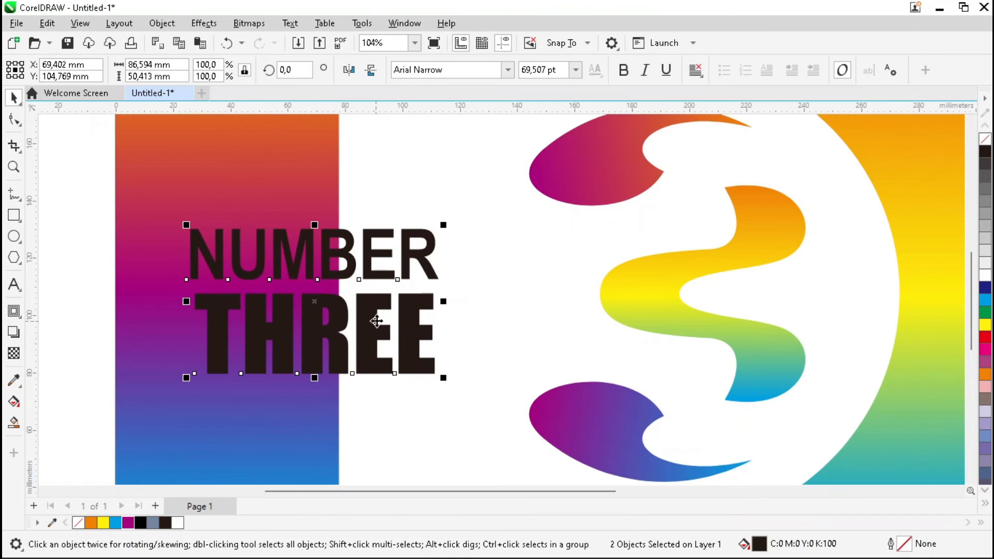
key("l")
Stretch THREE horizontally to about 87 mm to match the width of NUMBER.
left_click(446, 396)
left_click(430, 334)
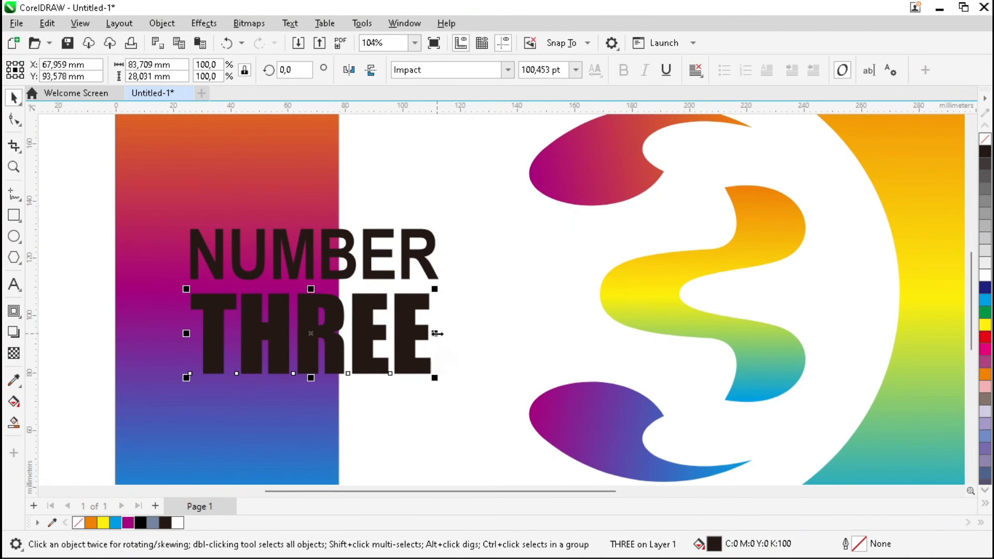
left_click_drag(438, 334, 451, 269)
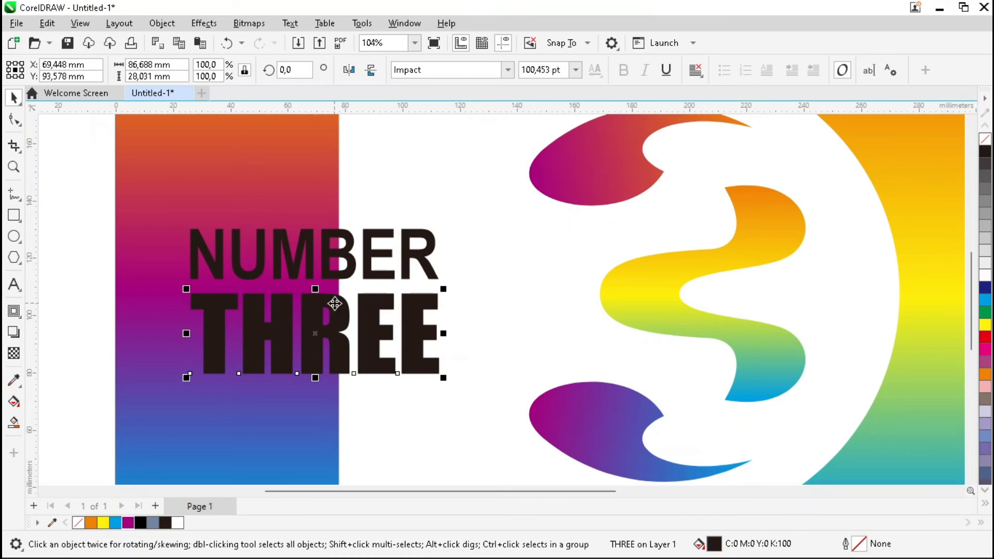
Group the words NUMBER and THREE and centre the group vertically on the left gradient panel.
left_click_drag(73, 200, 484, 412)
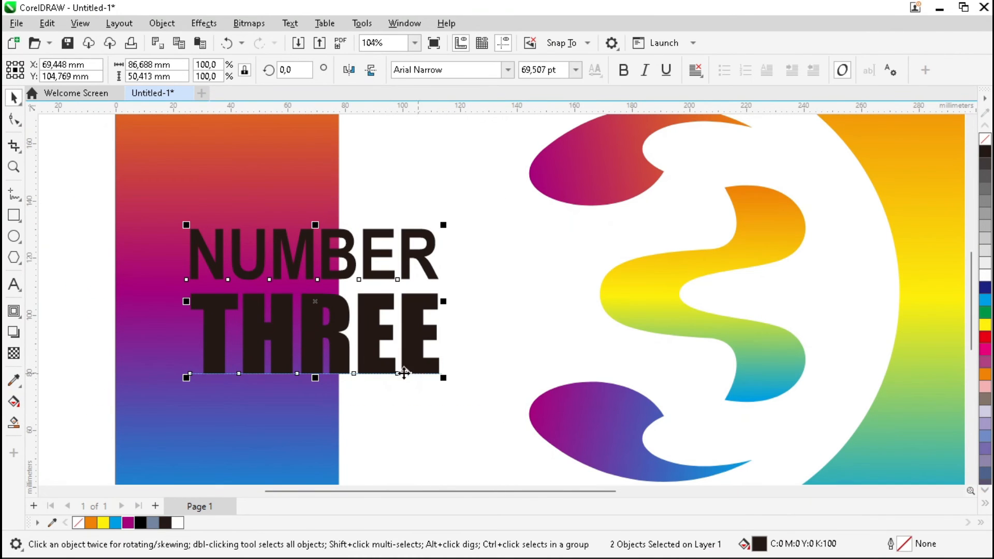
key("ctrl+g")
left_click(293, 422, "shift")
key("e")
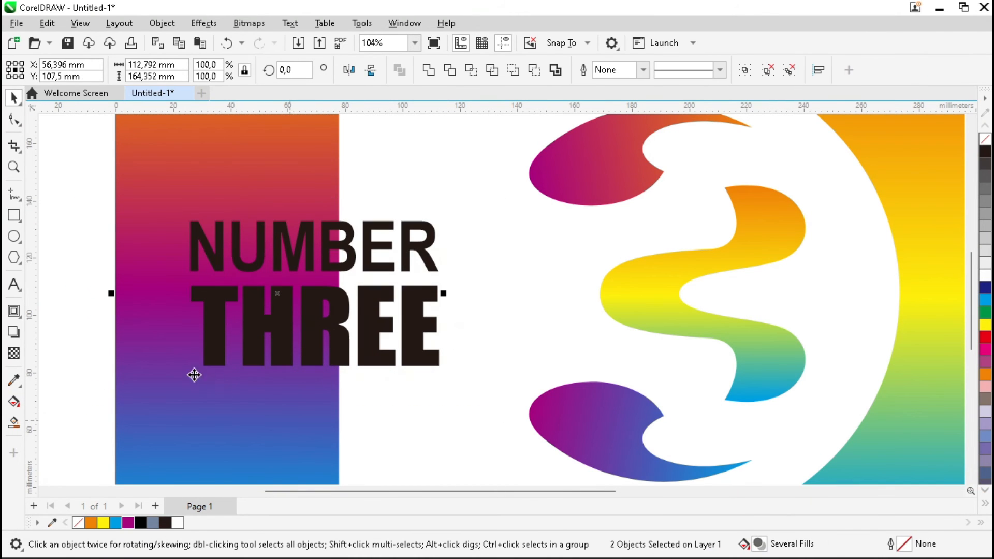
left_click(92, 370)
scroll(298, 339, "down", 2)
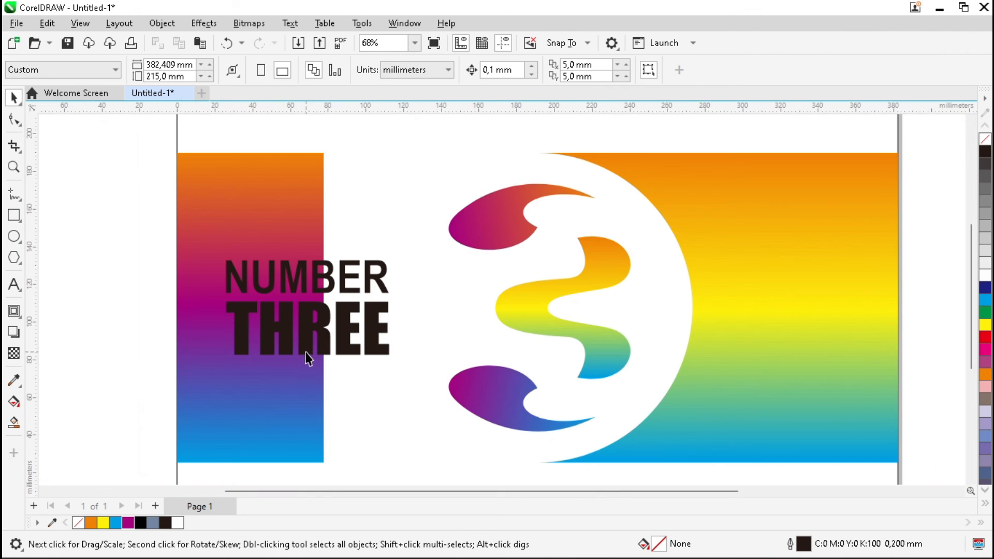
Shift the grouped caption about 6 mm to the right and fill it with black C100 M100 Y100 K100.
left_click(317, 327)
left_click_drag(312, 310, 323, 310)
left_click(125, 337)
scroll(315, 297, "up", 3)
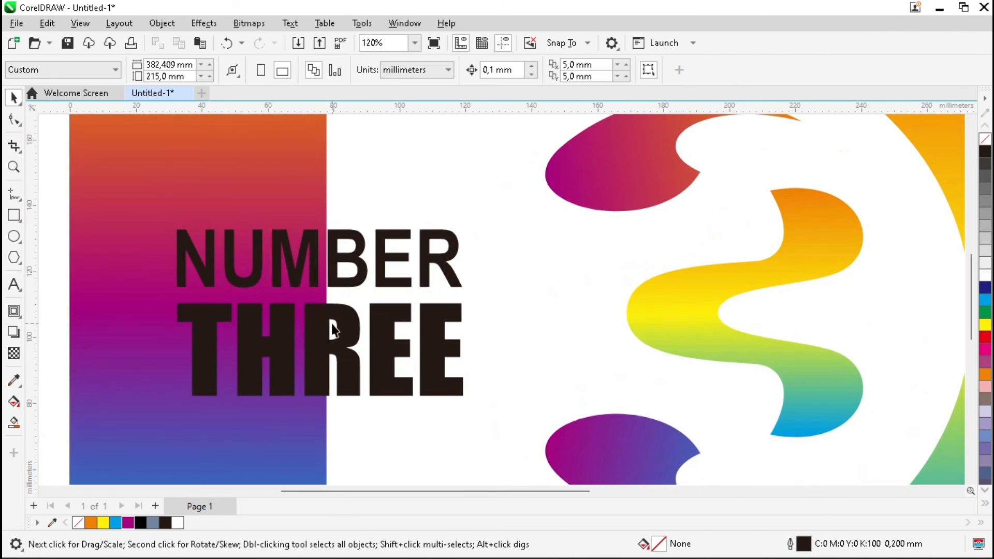
left_click(326, 319)
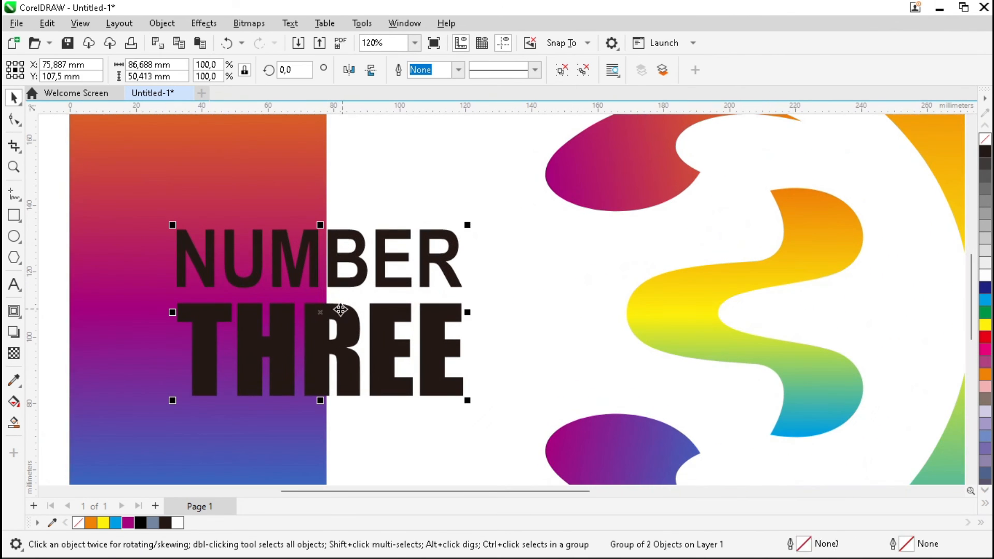
left_click(140, 523)
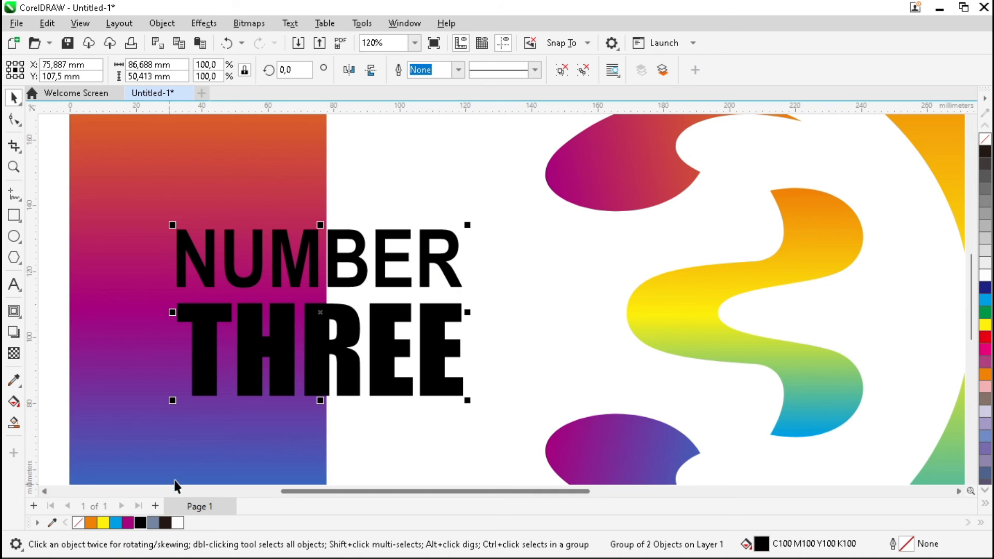
Add a one-step outside white contour of about 1.6 mm around the NUMBER THREE caption.
left_click(14, 311)
left_click_drag(313, 239, 317, 222)
scroll(326, 222, "up", 3)
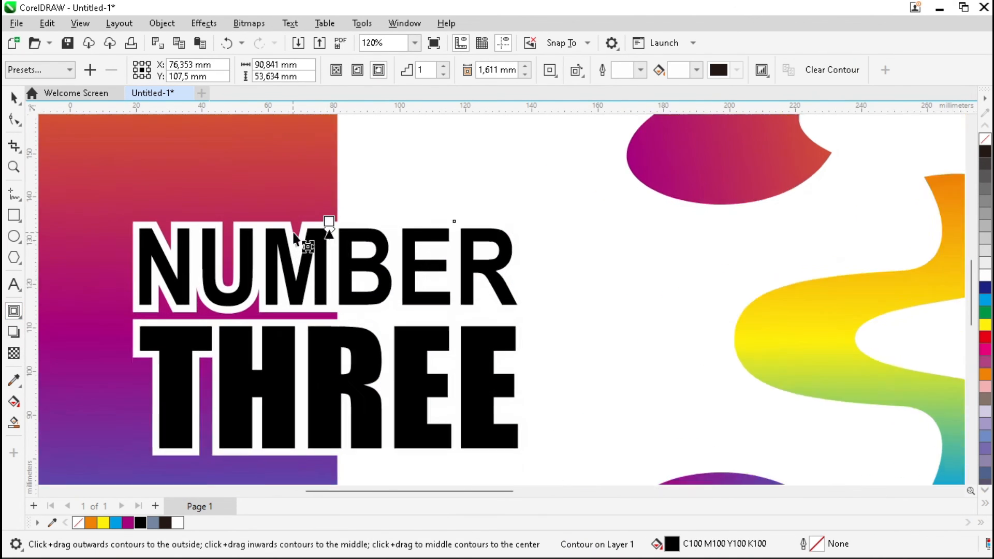
left_click_drag(340, 213, 337, 222)
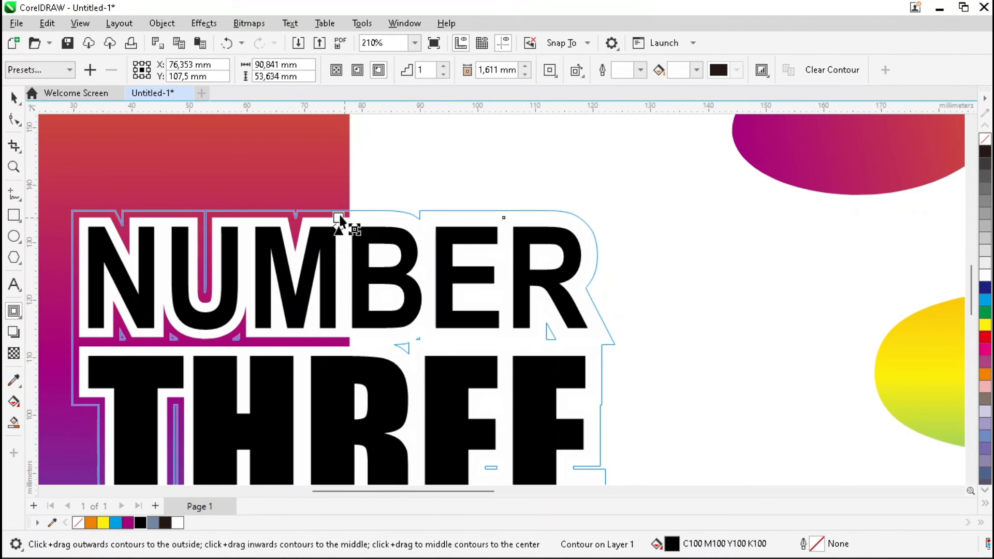
scroll(248, 262, "up", 1)
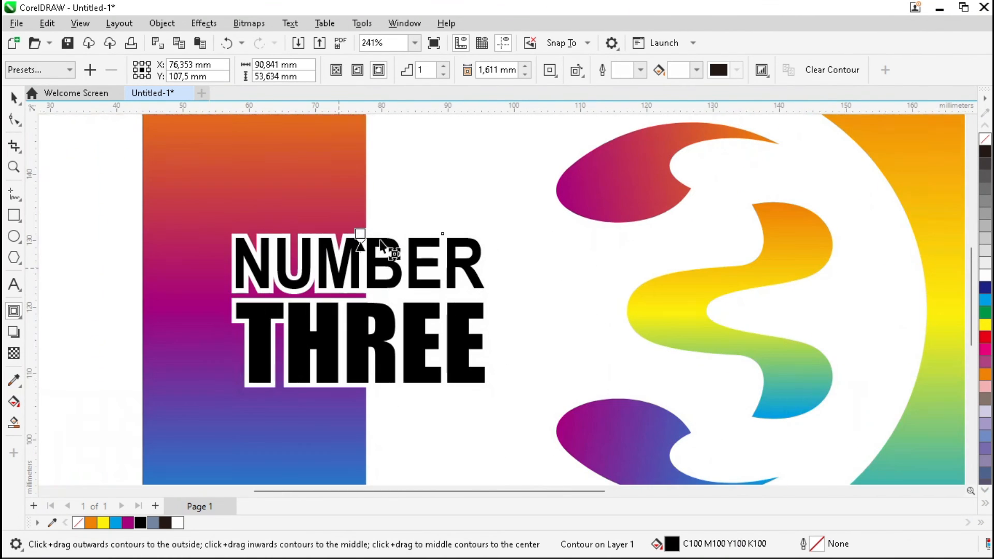
scroll(365, 251, "down", 6)
left_click(55, 313)
key("space")
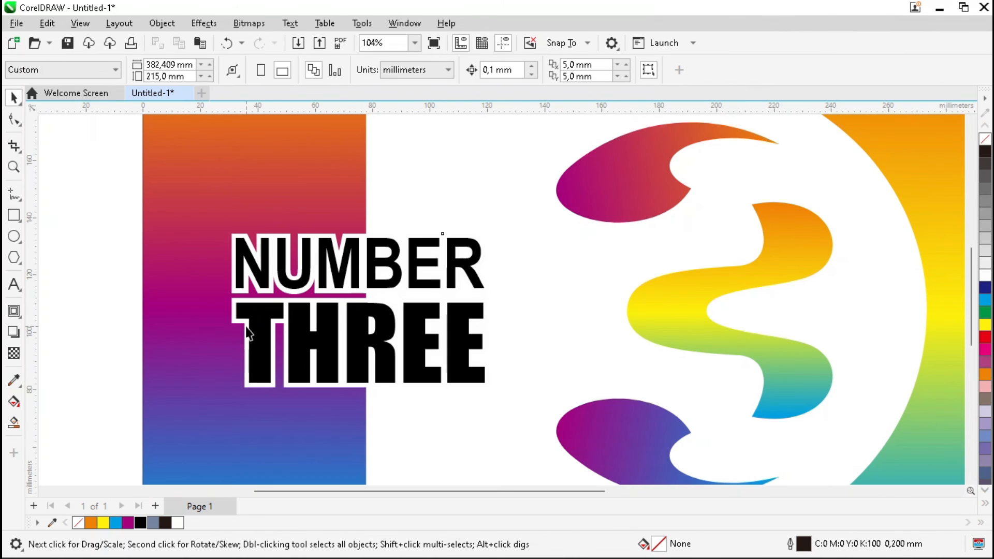
Apply a Multiply inner shadow with opacity 50 and feather 15 to the left gradient panel, offset about 10 mm rightward.
key("shift+F4")
left_click(277, 378)
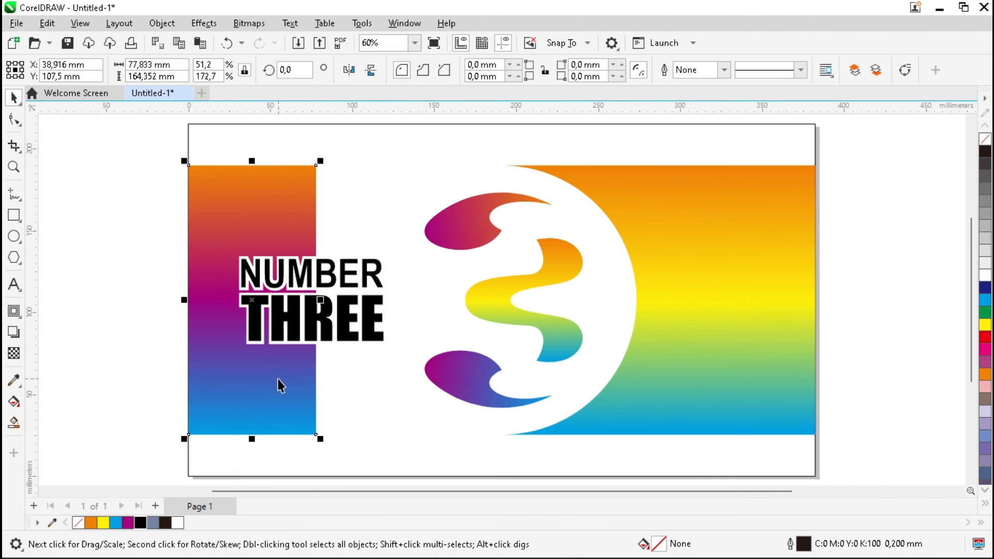
left_click(14, 334)
left_click_drag(214, 306, 334, 299)
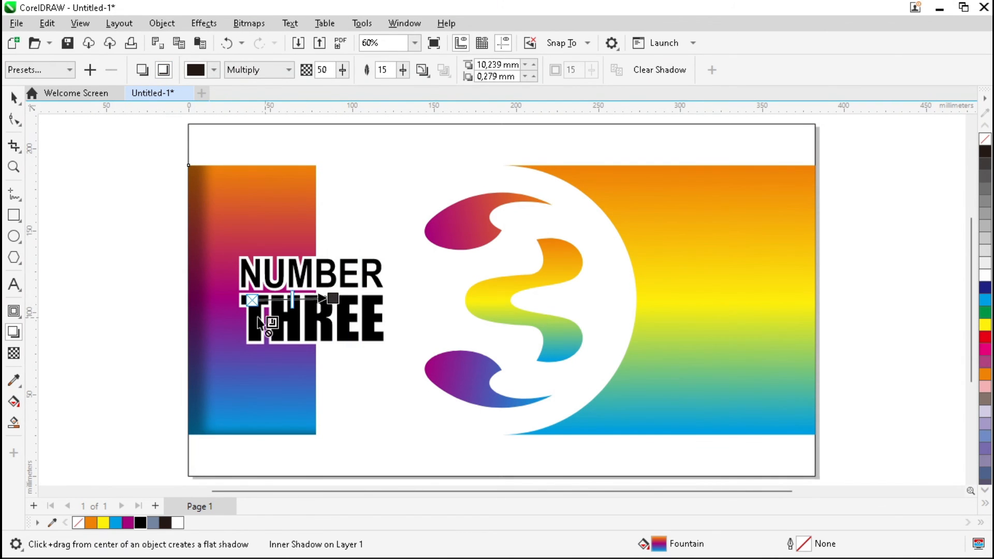
Apply a Multiply inner shadow to the right gradient panel along the circle's edge, offset about 14 mm rightward.
scroll(222, 305, "down", 1)
left_click(614, 288)
left_click_drag(651, 300, 756, 300)
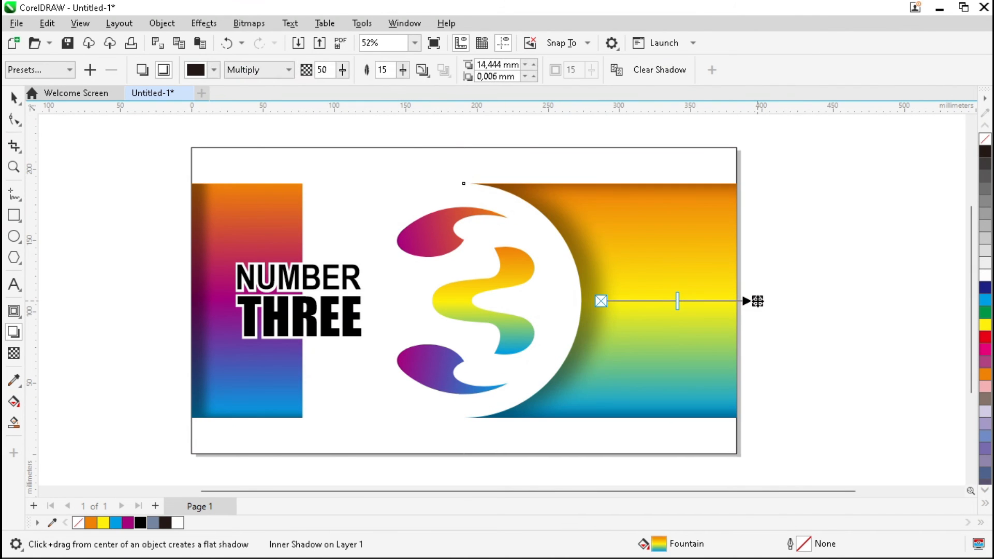
Add an inner shadow to the yellow middle shape of the 3, offset about 7 mm horizontally to the right.
scroll(521, 265, "up", 1)
left_click(463, 302)
left_click_drag(478, 307, 548, 308)
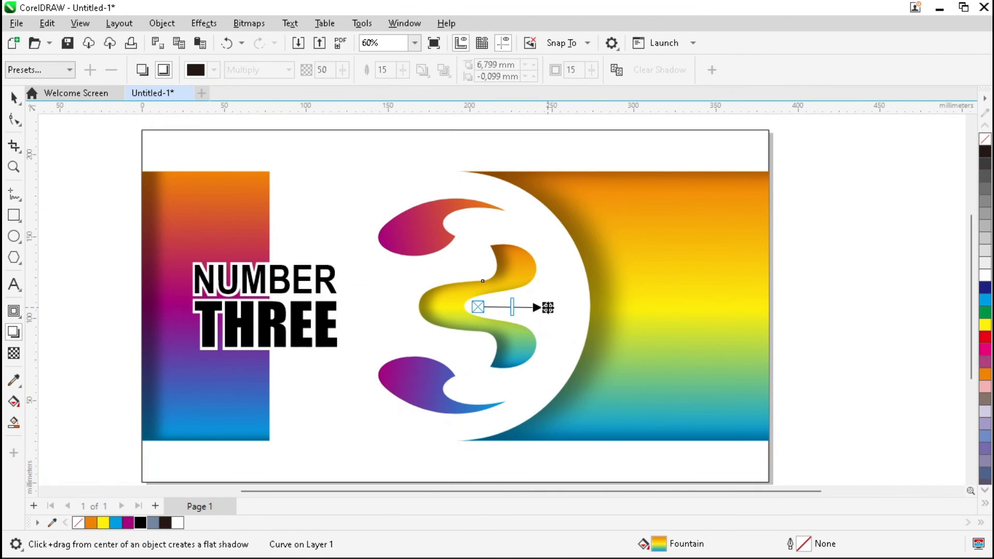
Add rightward, slightly upward inner shadows to the upper and lower teardrop shapes of the 3.
left_click(428, 238)
scroll(430, 237, "up", 1)
left_click_drag(478, 238, 529, 232)
left_click(419, 420)
left_click_drag(420, 420, 530, 408)
Increase the inner shadow offset on the middle shape of the 3 to about 10.5 mm rightward and deselect it.
left_click_drag(453, 325, 567, 318)
scroll(338, 286, "down", 1)
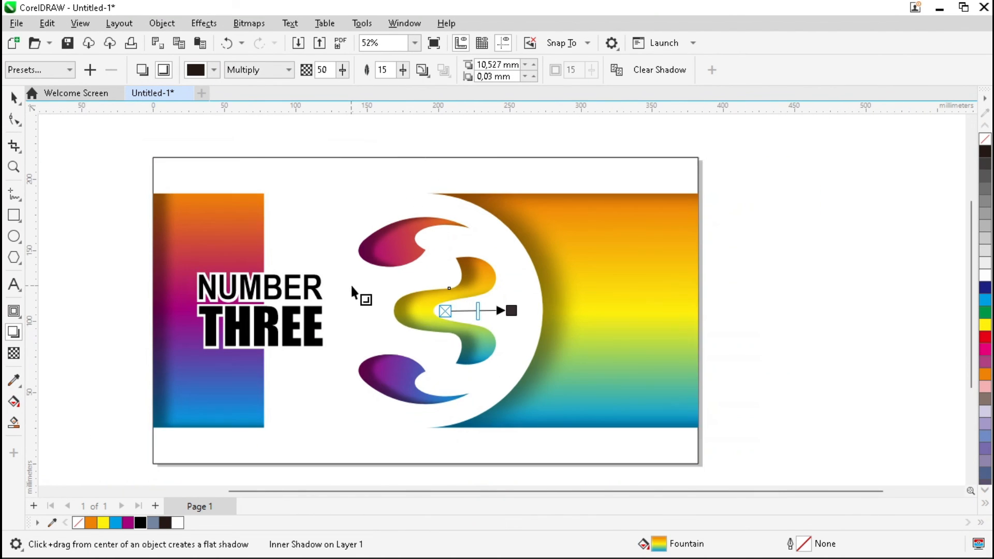
left_click(778, 312)
key("space")
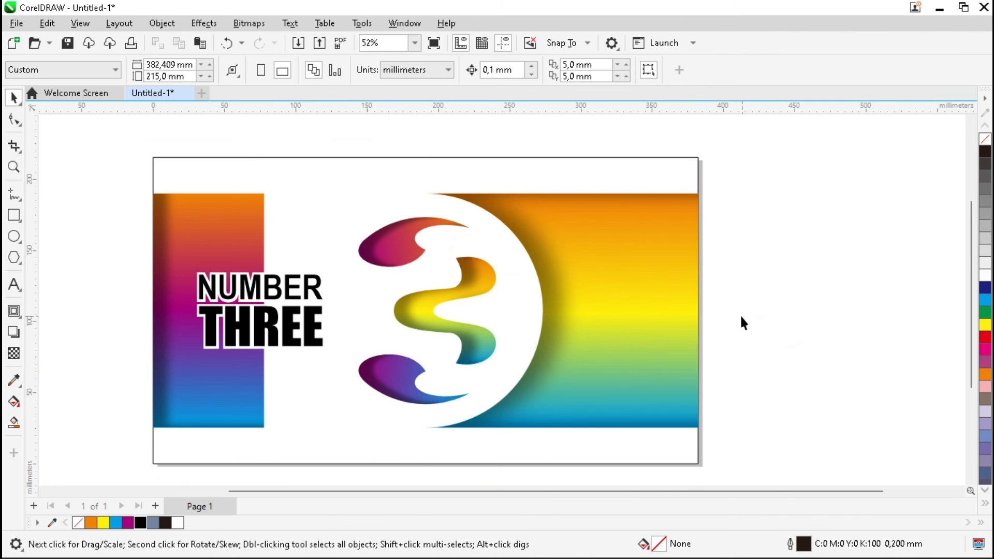
Frame the whole page and show the finished logo layout in full-screen preview.
scroll(743, 322, "up", 1)
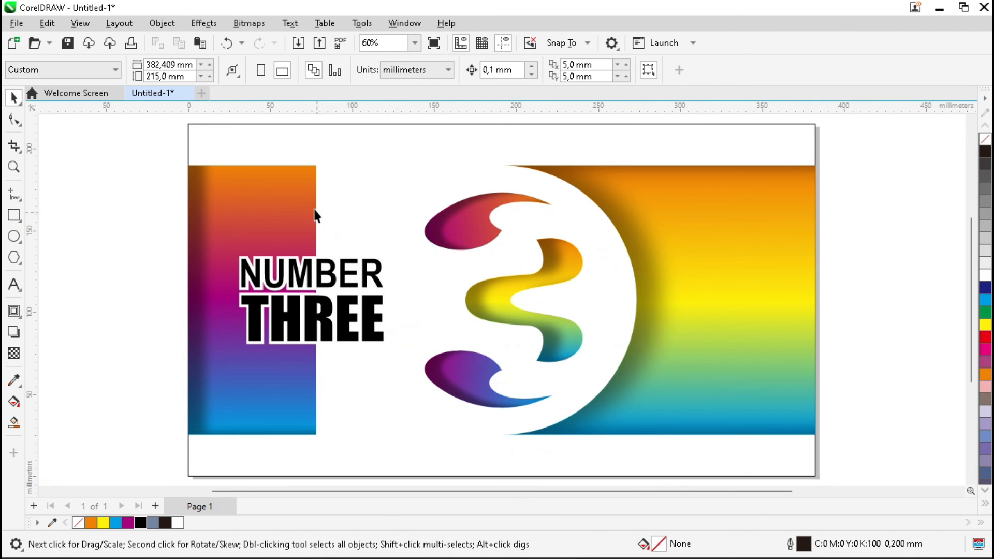
key("z")
left_click_drag(192, 129, 814, 472)
key("space")
key("F9")
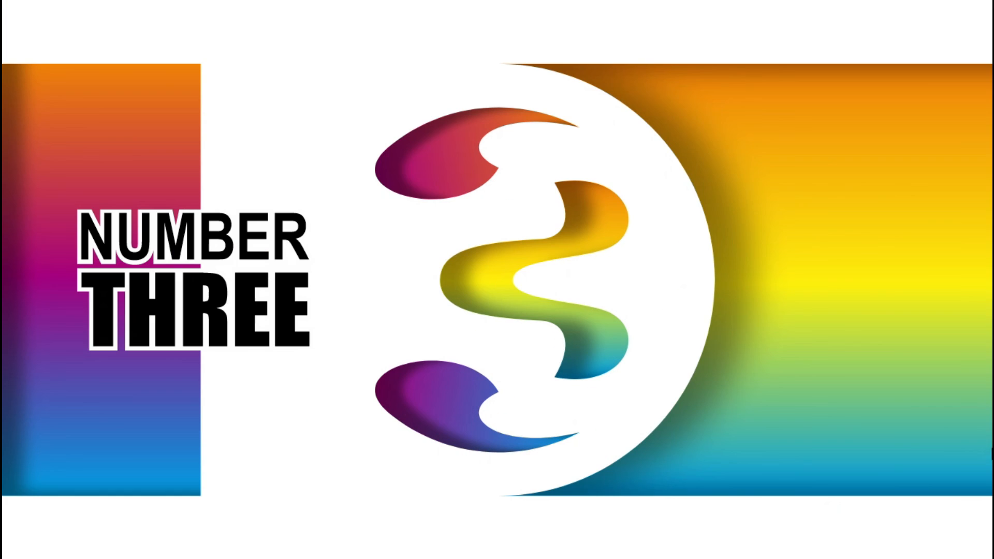